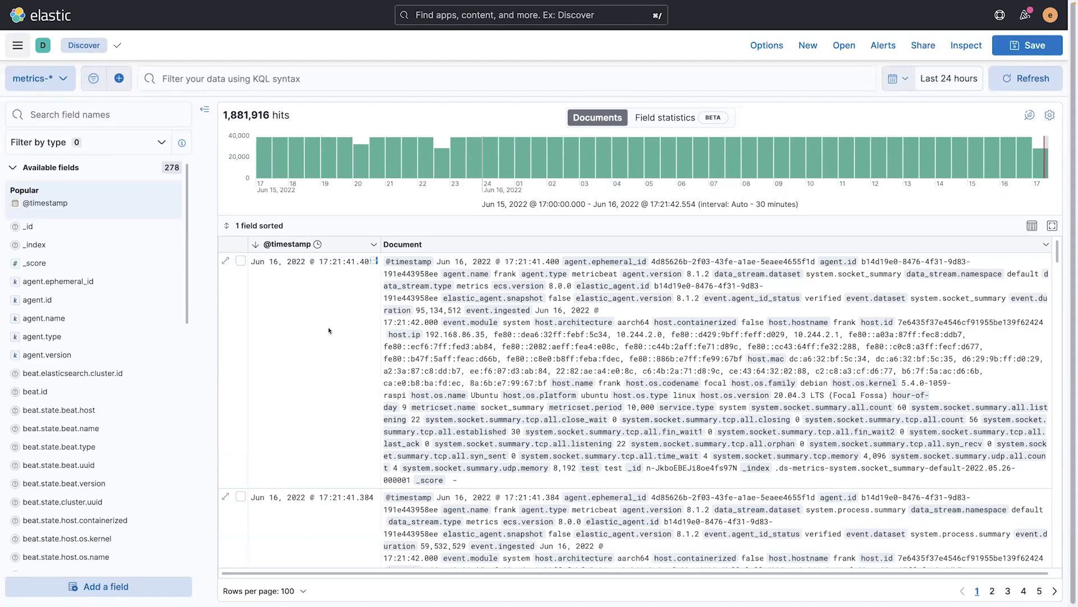
Step: Scroll the metrics-* documents table to the Jun 16, 2022 @ 17:21:41.384 row
{"action": "mouse_move", "coordinate": [329, 330]}
{"action": "scroll", "coordinate": [327, 358], "scroll_direction": "down", "scroll_amount": 2}
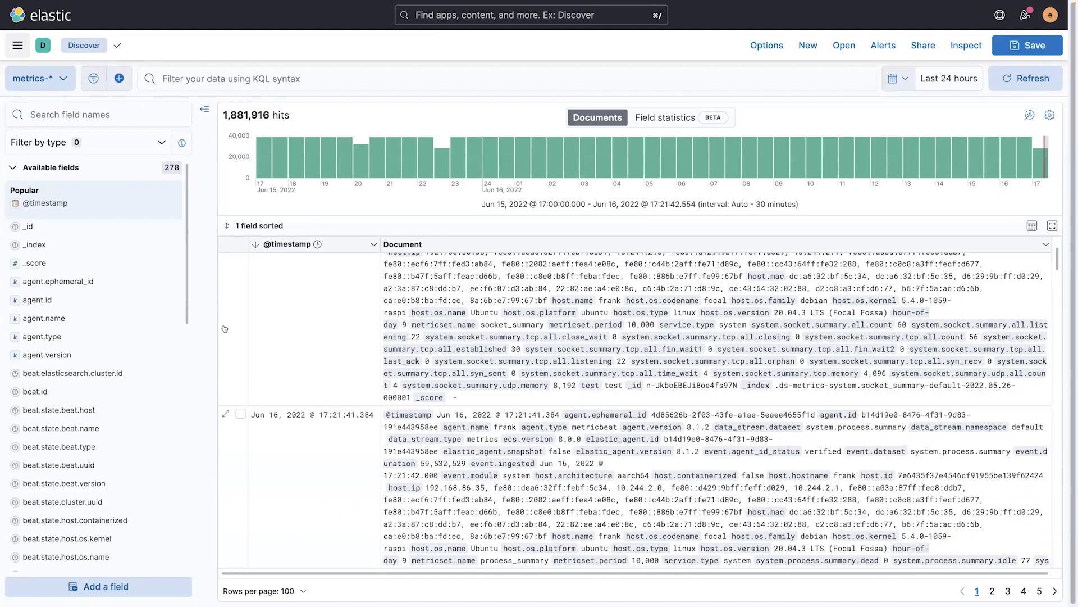
{"action": "scroll", "coordinate": [225, 329], "scroll_direction": "down", "scroll_amount": 2}
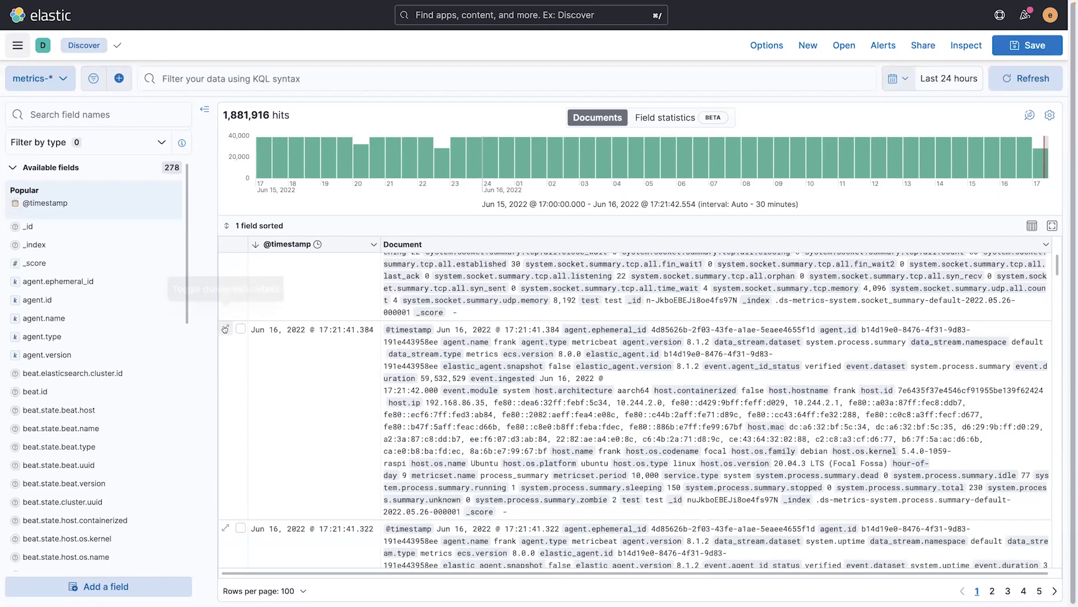
Step: Open the 17:21:41.384 document's expanded details and view it as JSON
{"action": "left_click", "coordinate": [226, 329]}
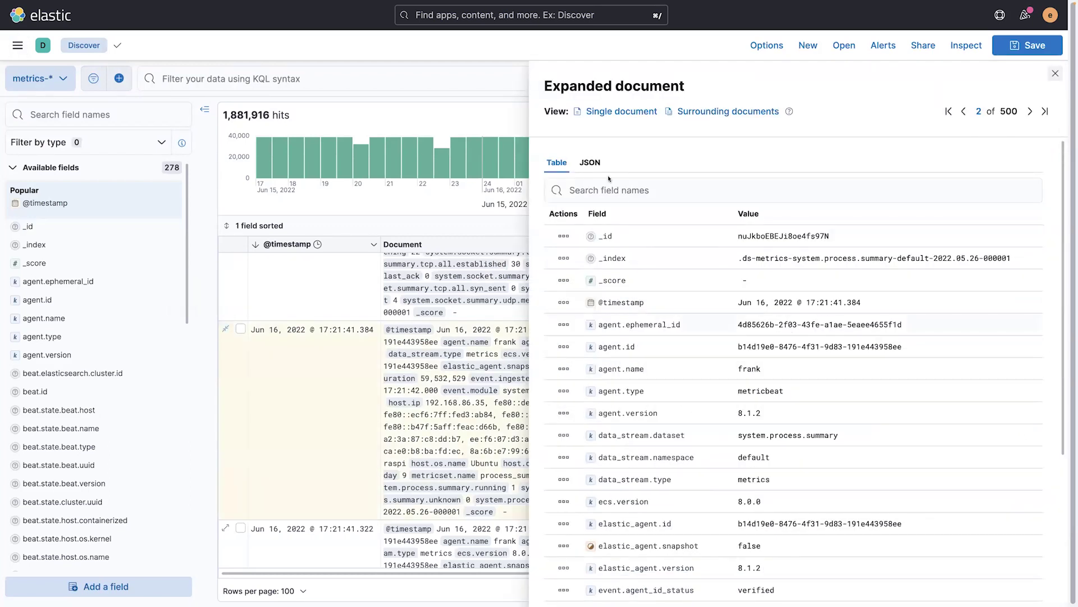
{"action": "left_click", "coordinate": [594, 164]}
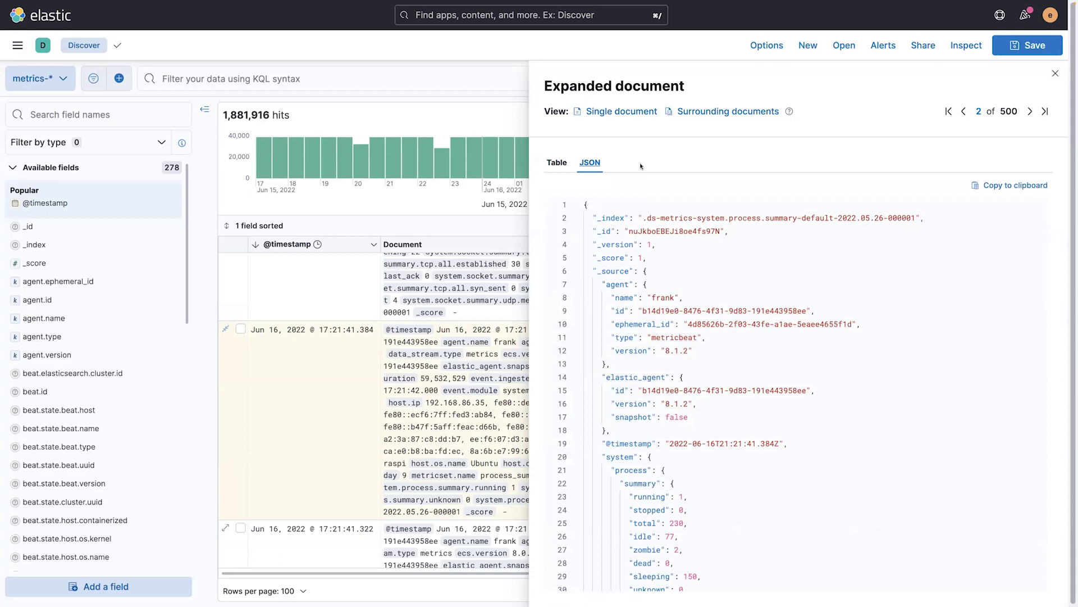
{"action": "scroll", "coordinate": [806, 241], "scroll_direction": "down", "scroll_amount": 2}
{"action": "scroll", "coordinate": [806, 241], "scroll_direction": "up", "scroll_amount": 2}
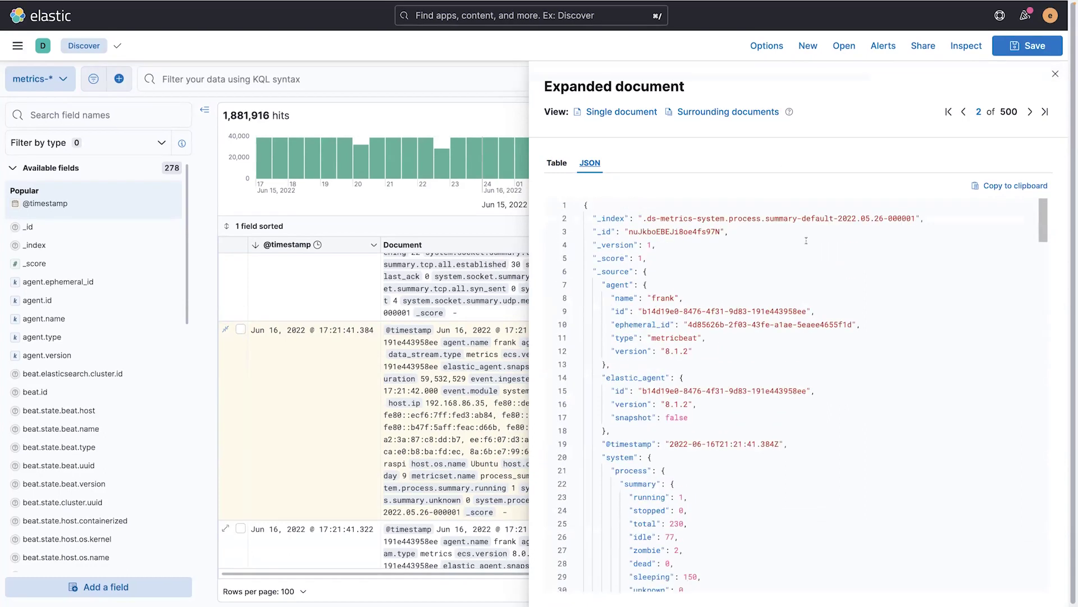
Step: Step through the JSON of the next documents to 4 of 500, then close the flyout
{"action": "left_click", "coordinate": [1030, 112]}
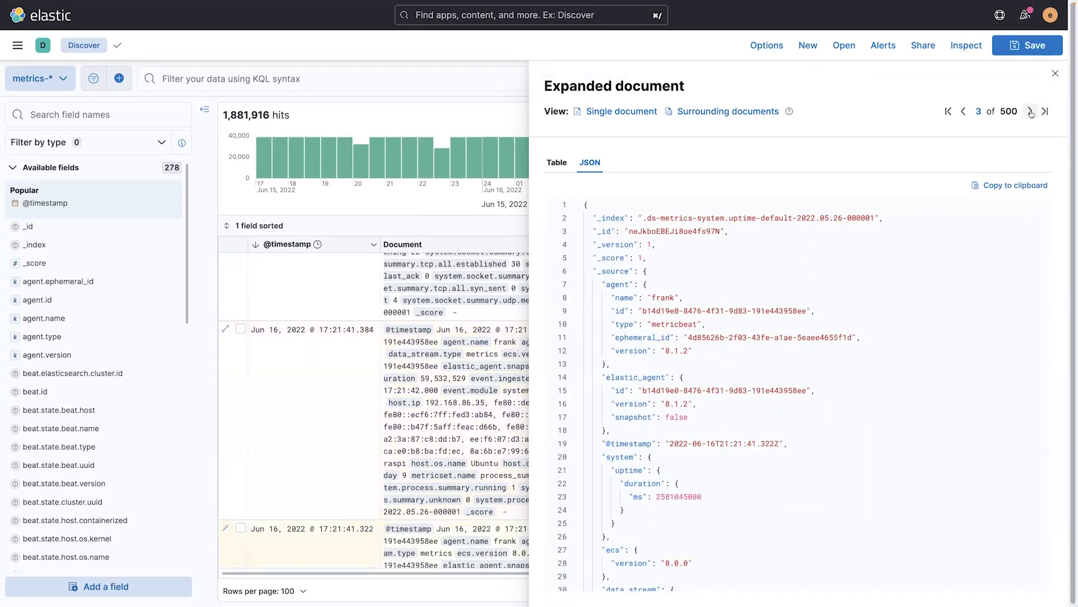
{"action": "scroll", "coordinate": [415, 417], "scroll_direction": "down", "scroll_amount": 3}
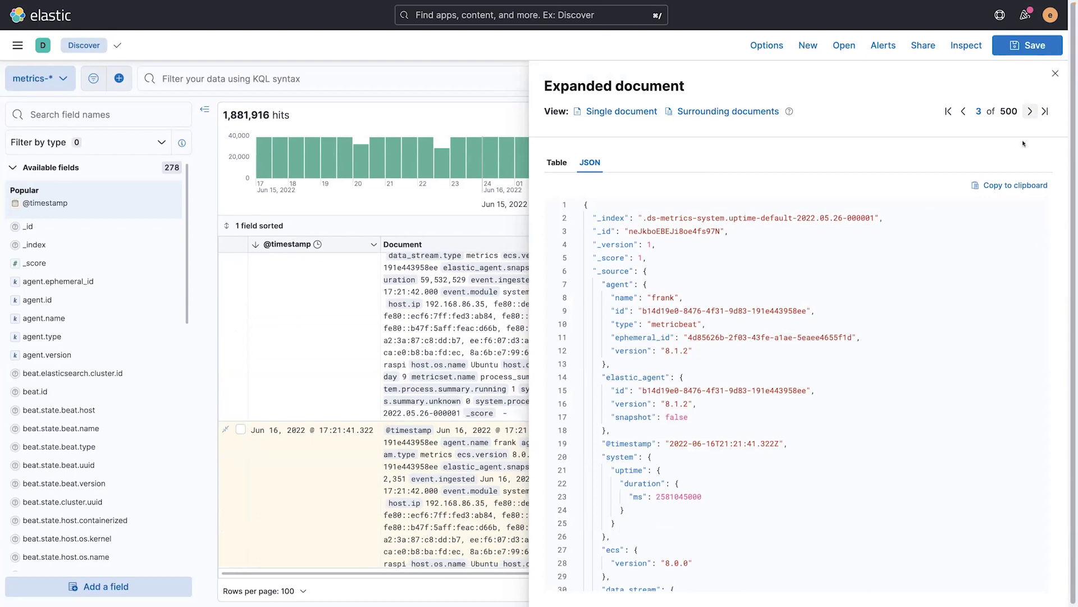
{"action": "left_click", "coordinate": [1029, 111]}
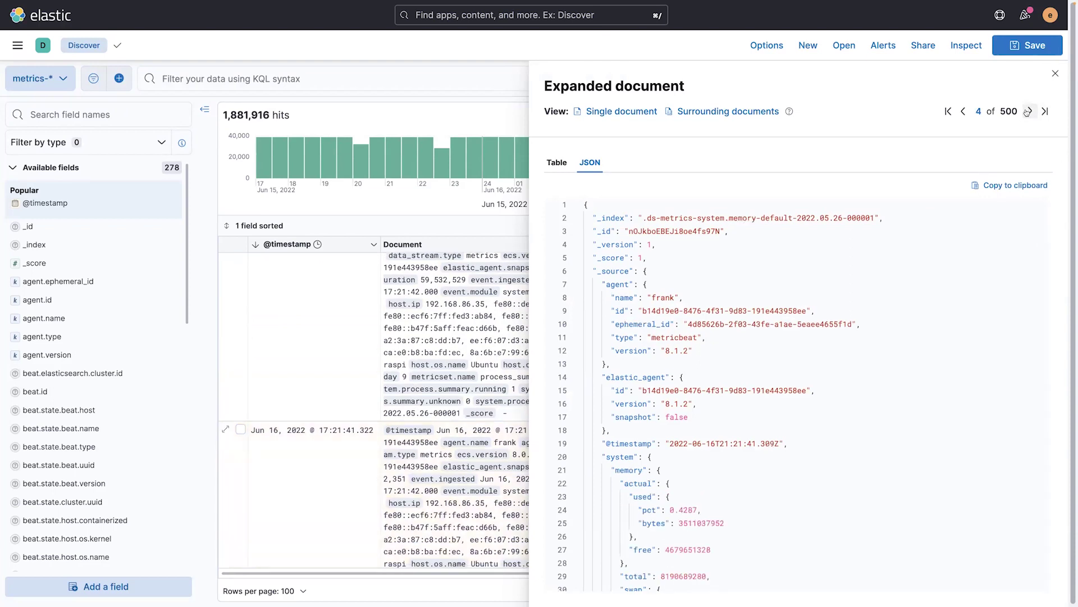
{"action": "scroll", "coordinate": [792, 364], "scroll_direction": "down", "scroll_amount": 6}
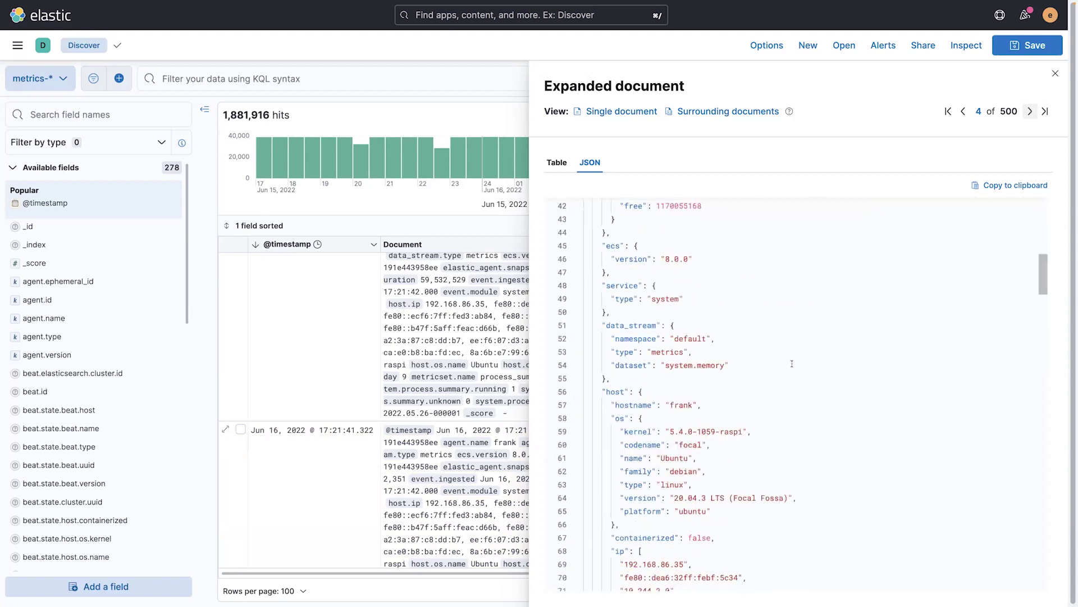
{"action": "scroll", "coordinate": [671, 235], "scroll_direction": "up", "scroll_amount": 1}
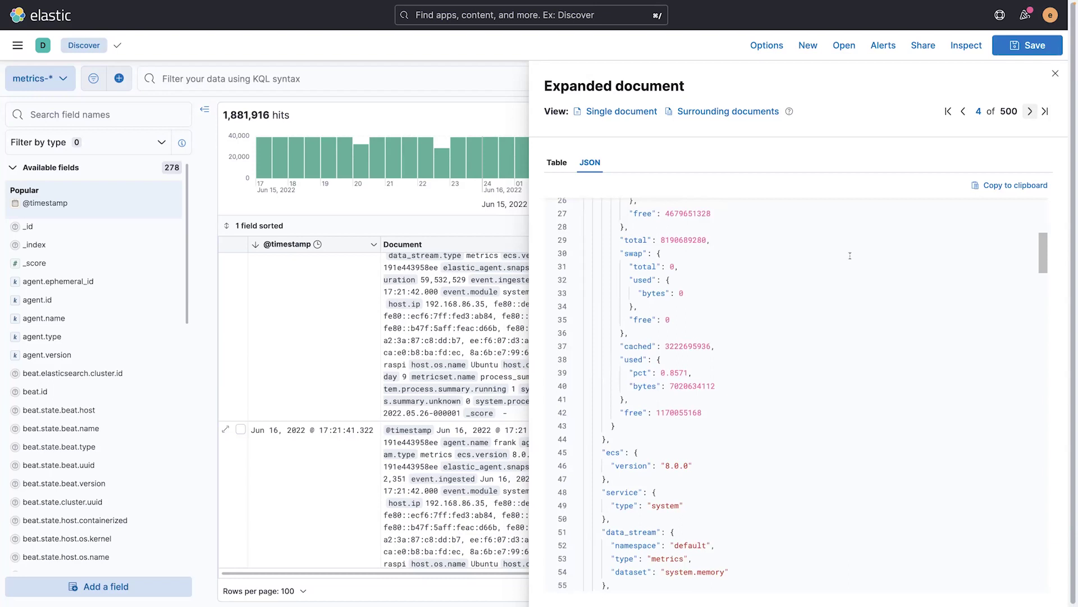
{"action": "left_click", "coordinate": [1055, 75]}
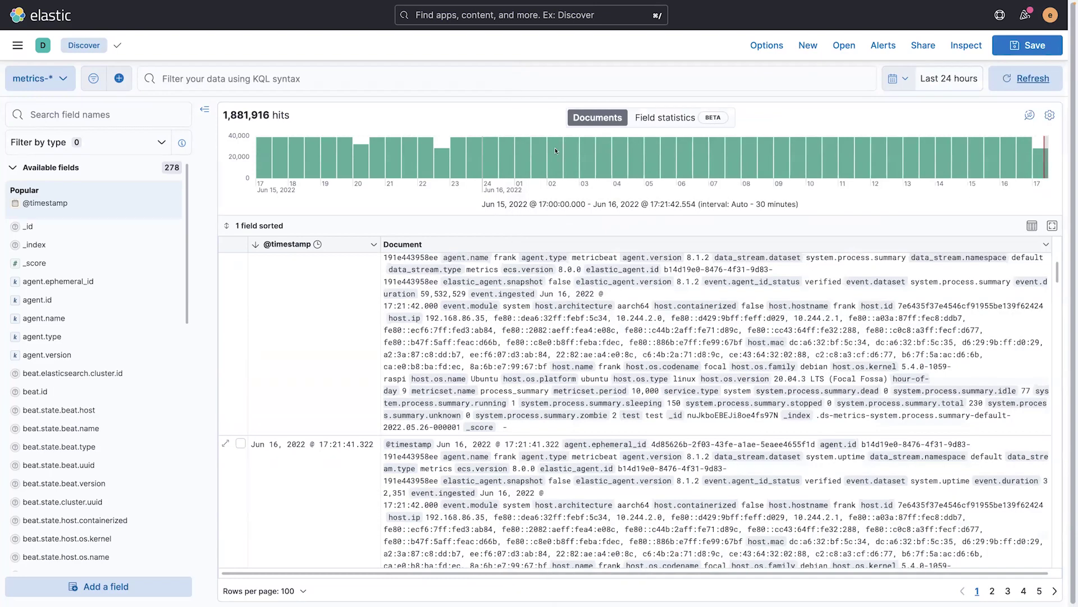
{"action": "left_click", "coordinate": [61, 79]}
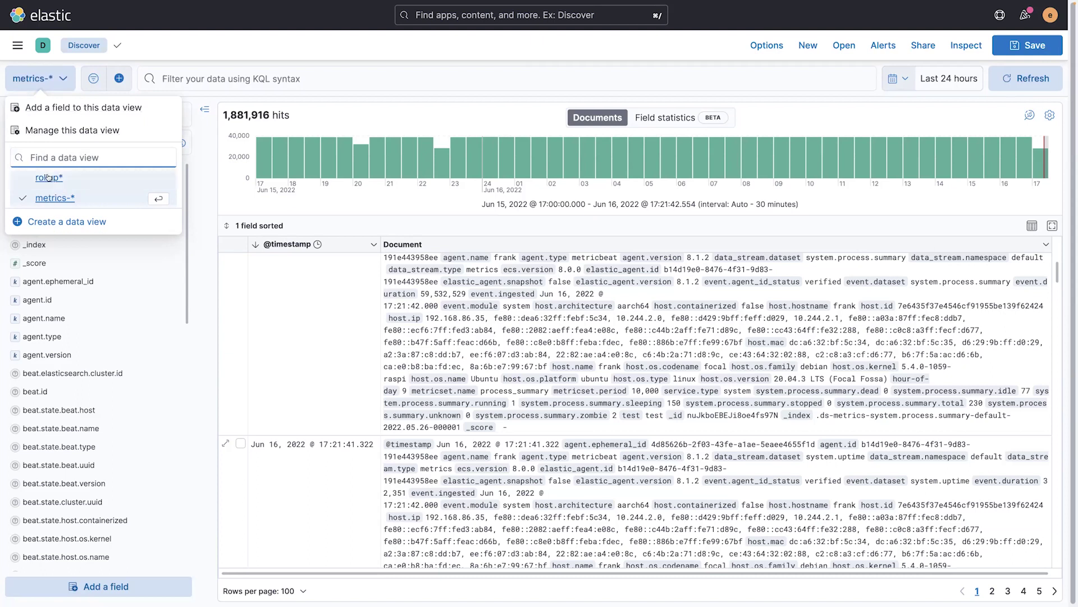
{"action": "left_click", "coordinate": [53, 223]}
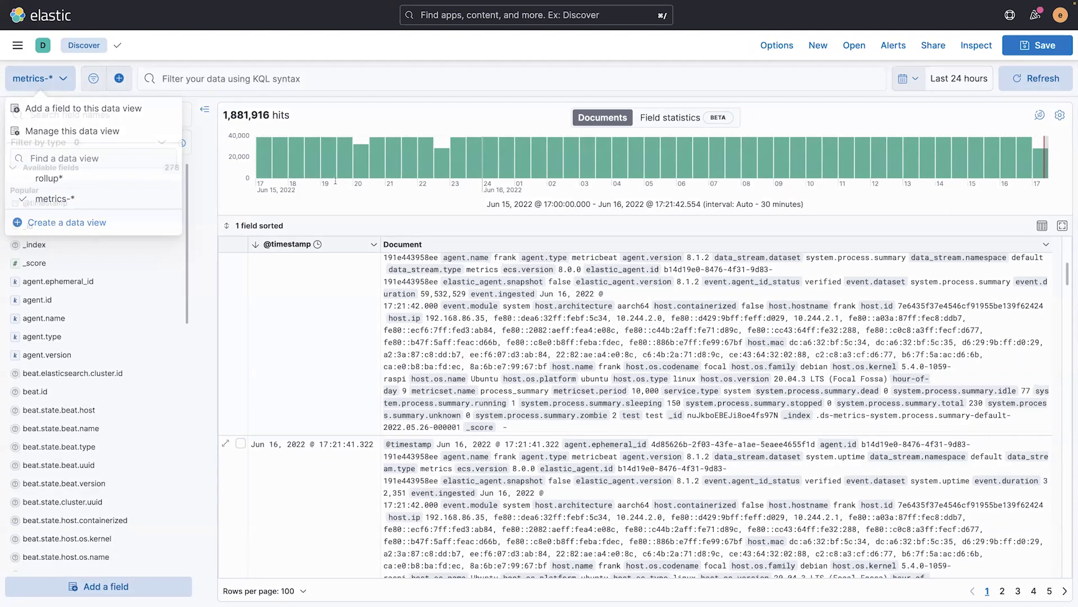
{"action": "type", "text": "log*"}
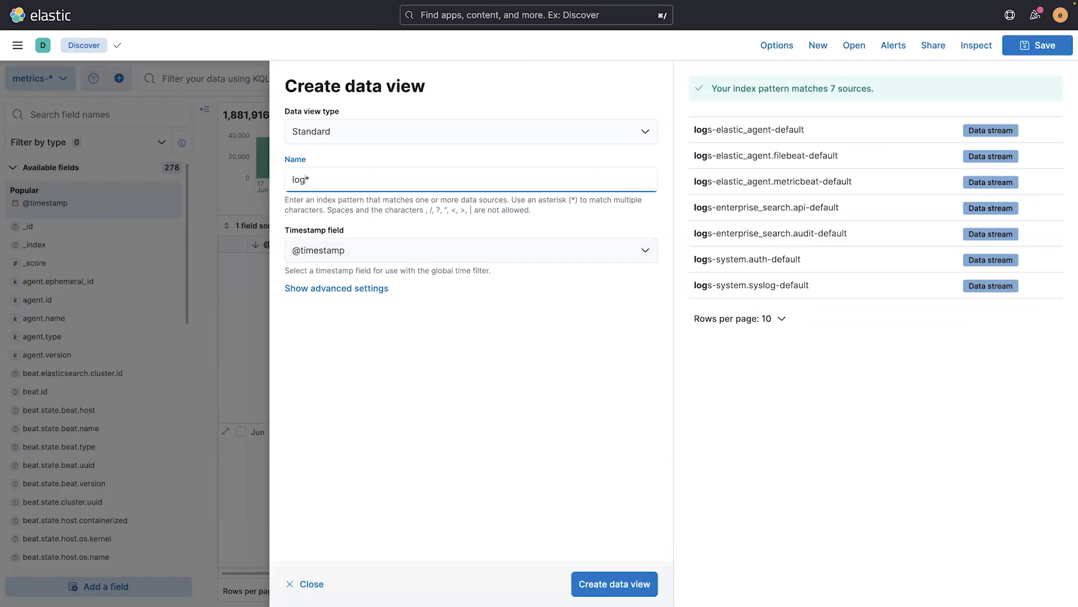
{"action": "type", "text": "s"}
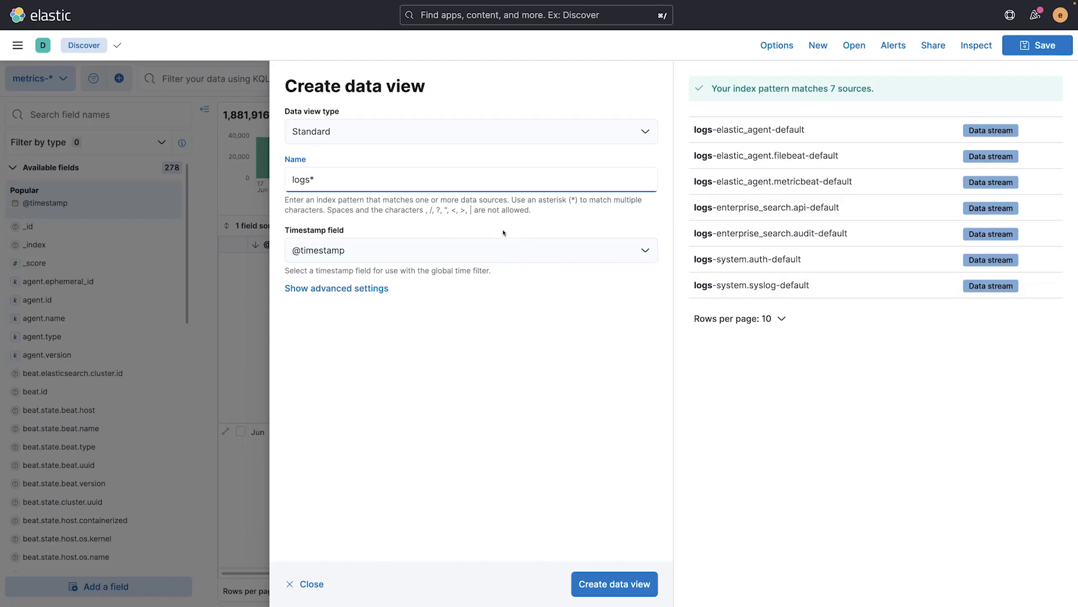
{"action": "left_click", "coordinate": [619, 586]}
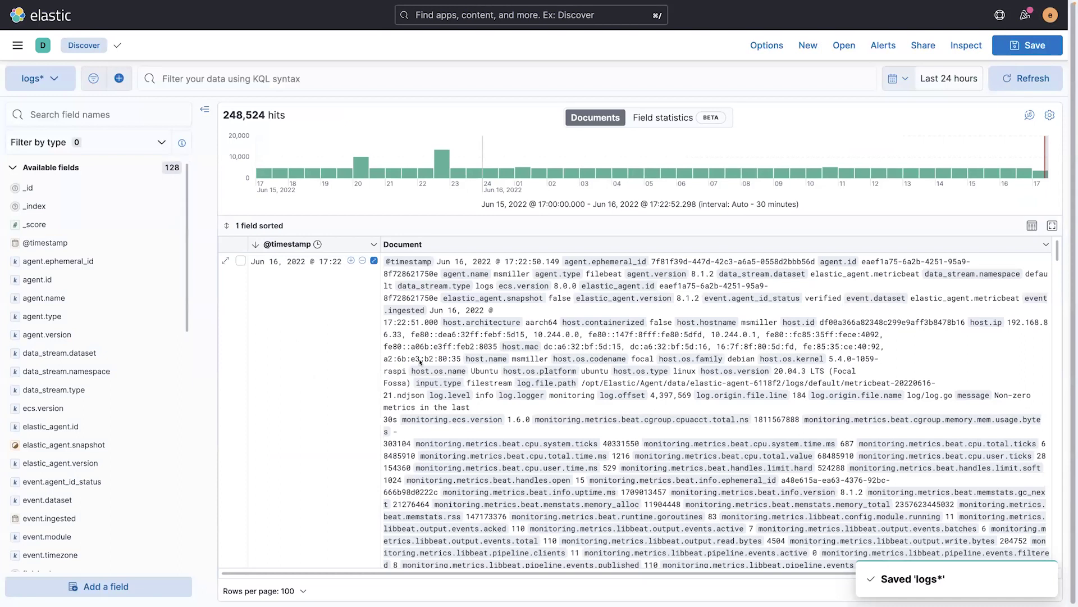
Step: Scroll through the logs* documents, then switch Discover to Field statistics
{"action": "scroll", "coordinate": [517, 470], "scroll_direction": "down", "scroll_amount": 2}
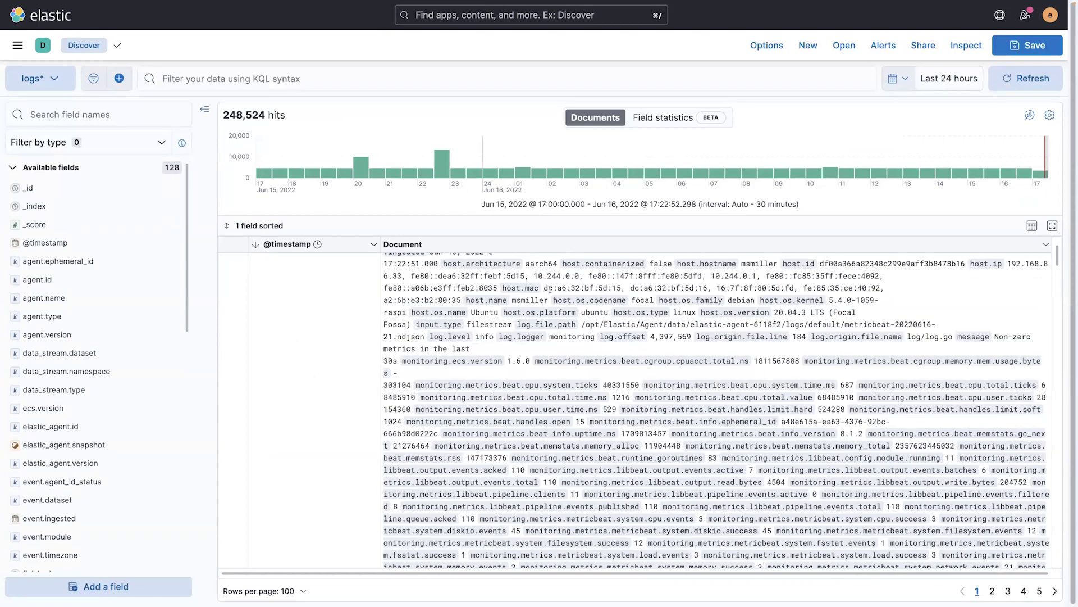
{"action": "scroll", "coordinate": [484, 497], "scroll_direction": "down", "scroll_amount": 4}
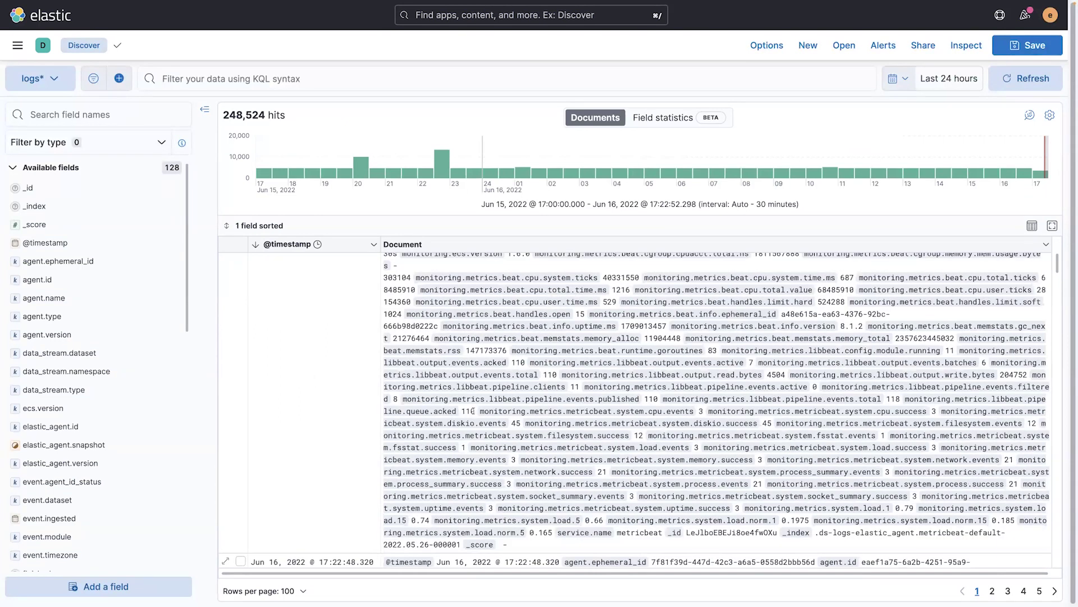
{"action": "scroll", "coordinate": [474, 414], "scroll_direction": "up", "scroll_amount": 6}
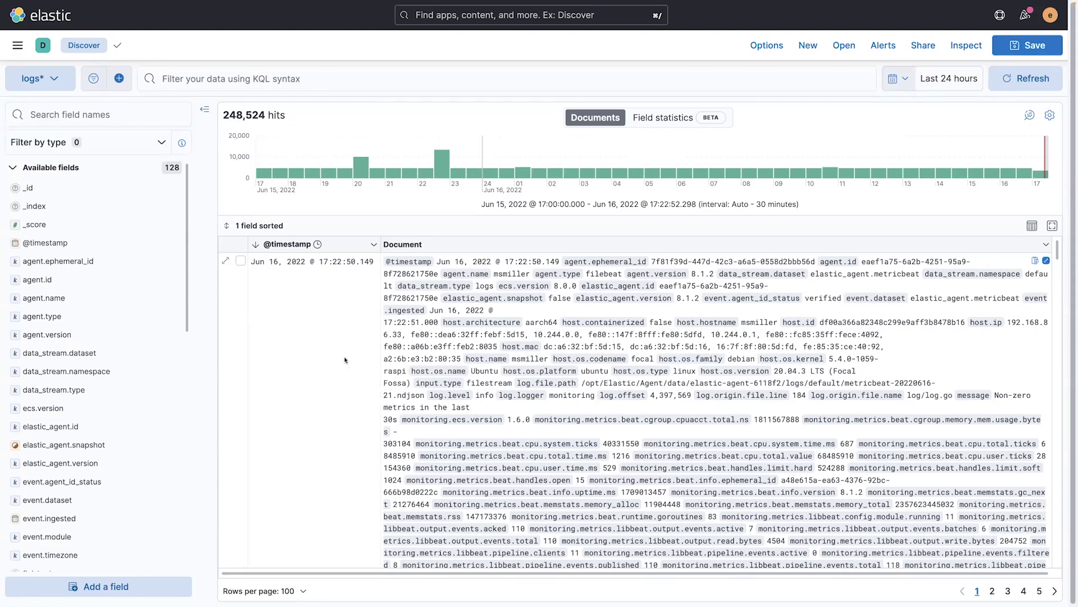
{"action": "left_click", "coordinate": [663, 125]}
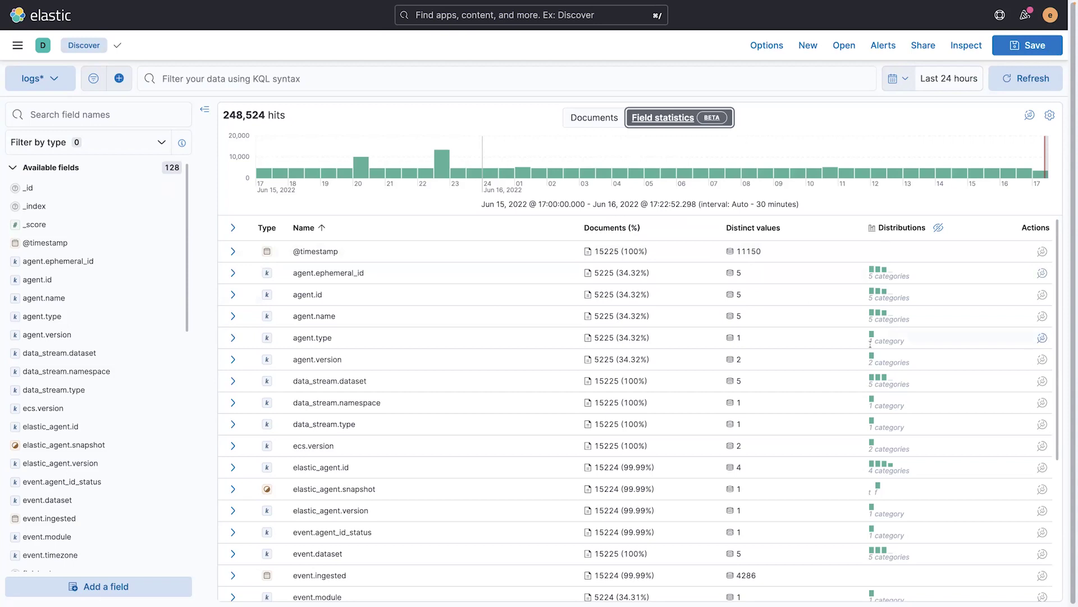
Step: Check host.architecture and elastic_agent.id top values, then return to the logs* Documents list
{"action": "scroll", "coordinate": [824, 376], "scroll_direction": "down", "scroll_amount": 3}
{"action": "scroll", "coordinate": [824, 376], "scroll_direction": "down", "scroll_amount": 5}
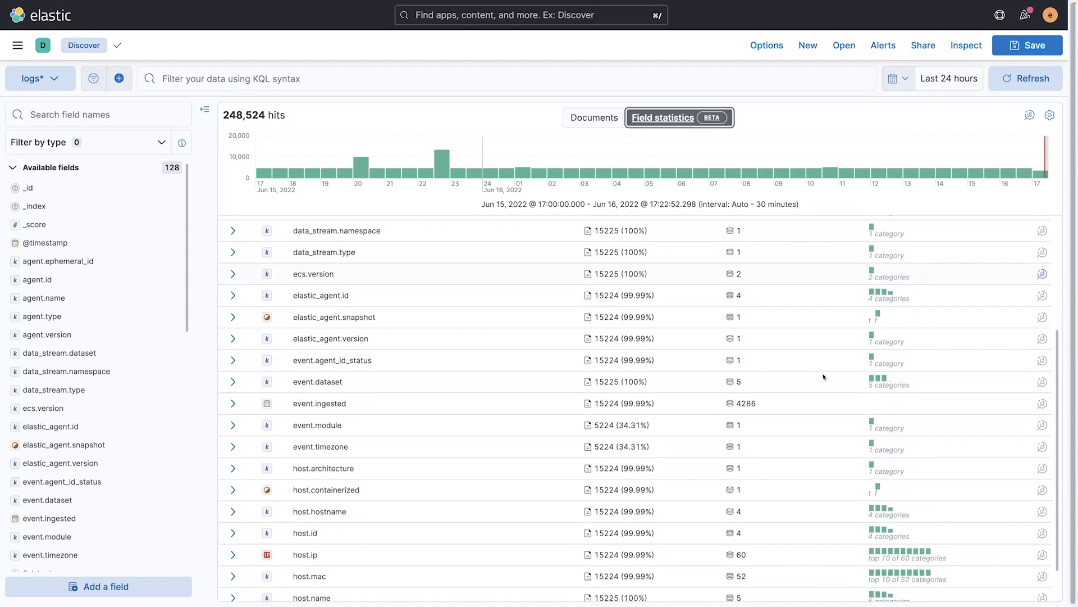
{"action": "scroll", "coordinate": [824, 376], "scroll_direction": "down", "scroll_amount": 1}
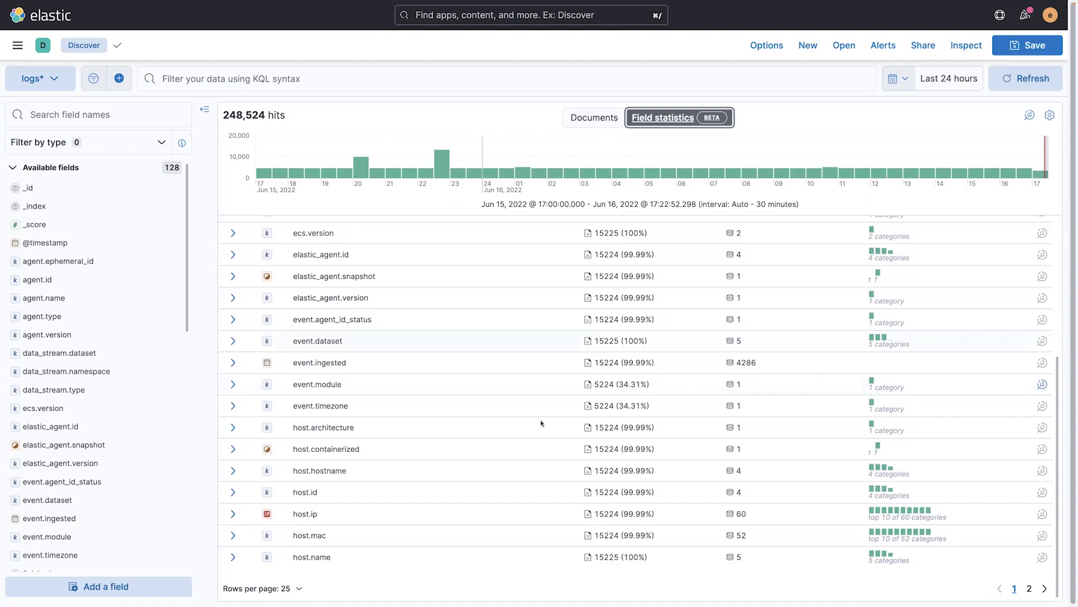
{"action": "left_click", "coordinate": [234, 428]}
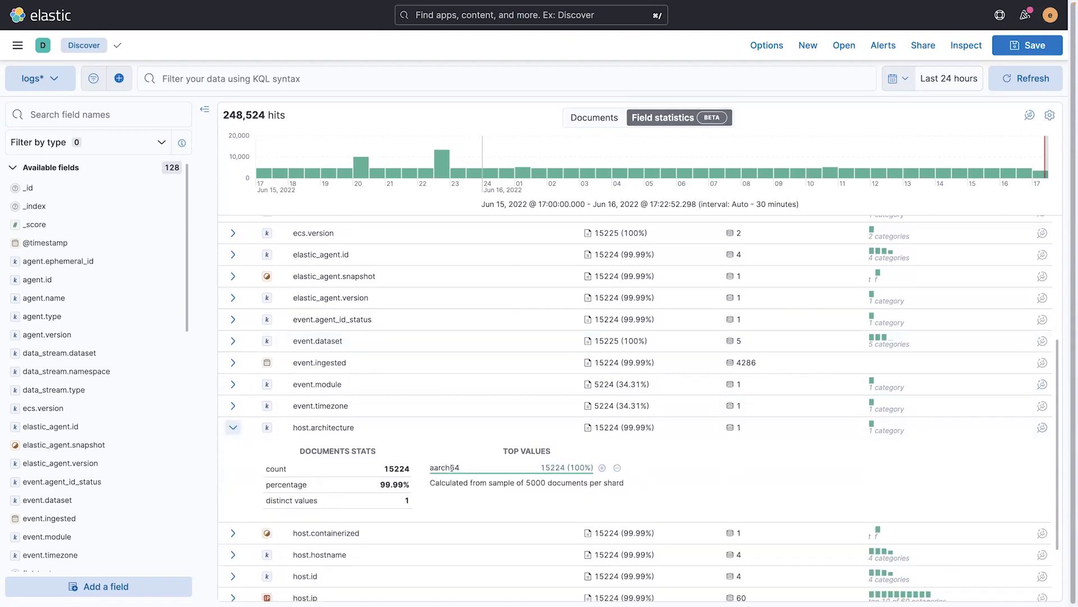
{"action": "scroll", "coordinate": [388, 395], "scroll_direction": "up", "scroll_amount": 1}
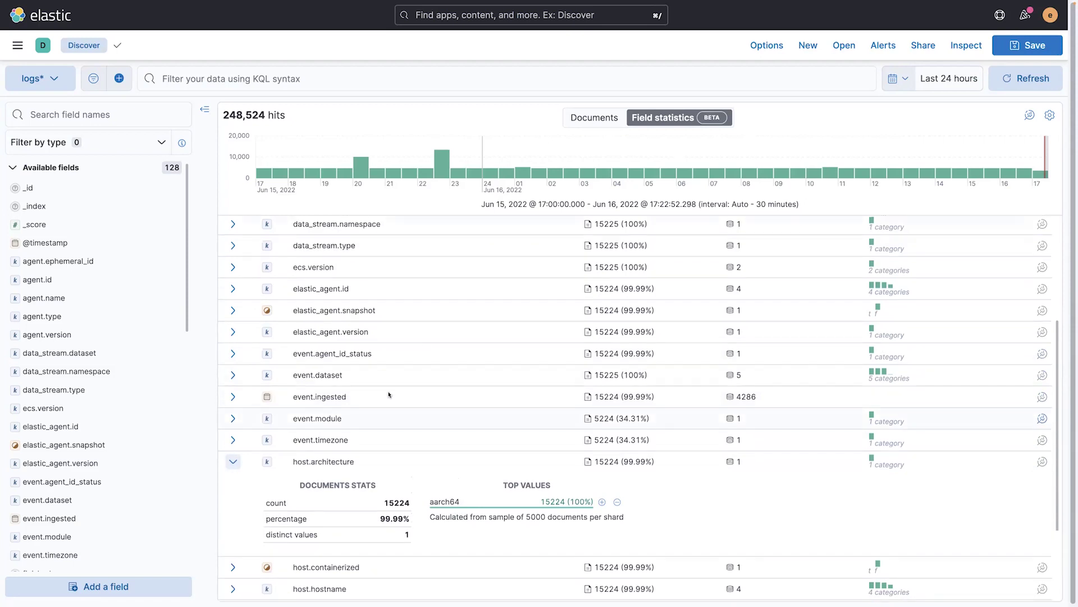
{"action": "left_click", "coordinate": [233, 290]}
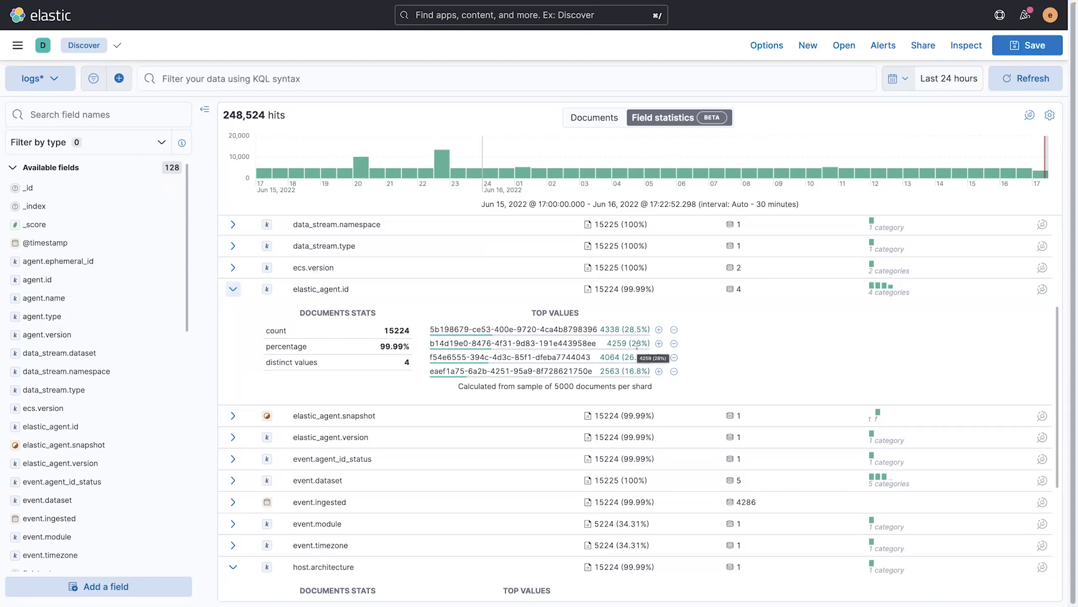
{"action": "left_click", "coordinate": [233, 289]}
{"action": "left_click", "coordinate": [596, 118]}
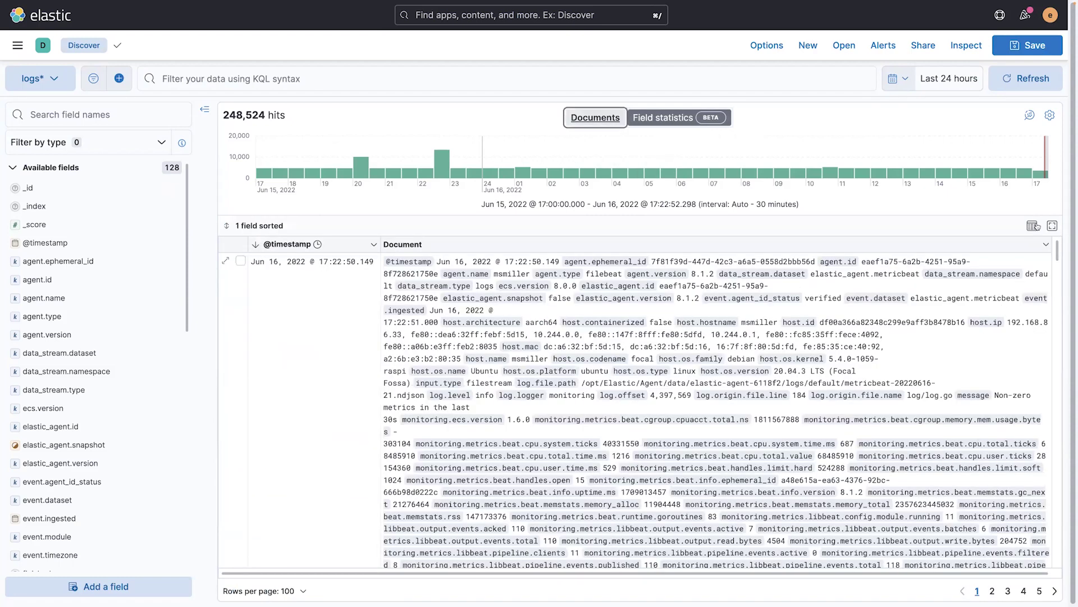
Step: Set the table's row height to single line
{"action": "left_click", "coordinate": [1032, 225]}
{"action": "left_click", "coordinate": [892, 253]}
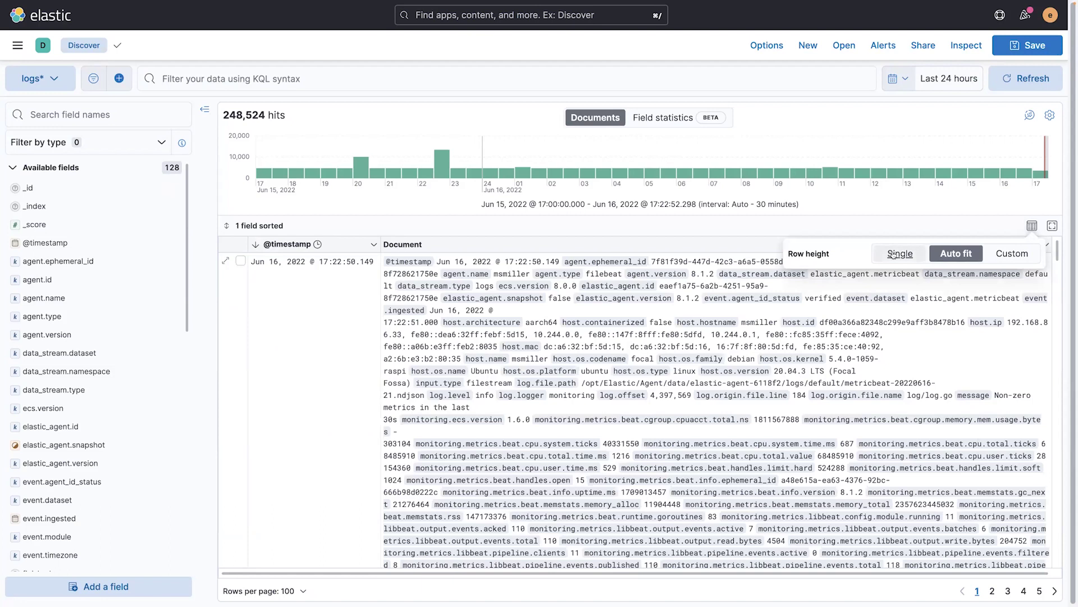
{"action": "left_click", "coordinate": [635, 231]}
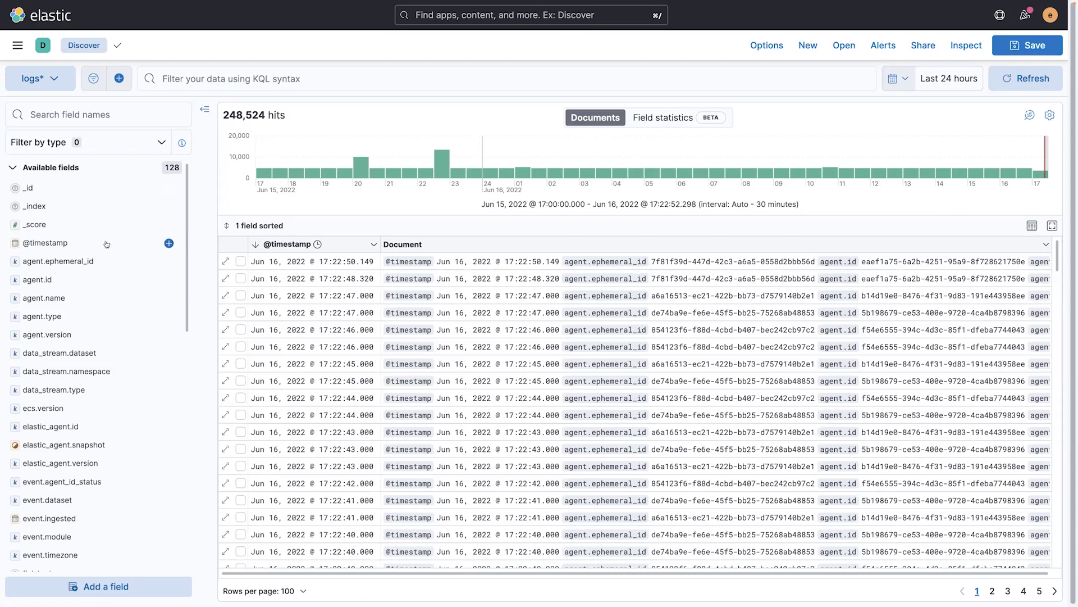
{"action": "left_click", "coordinate": [169, 243]}
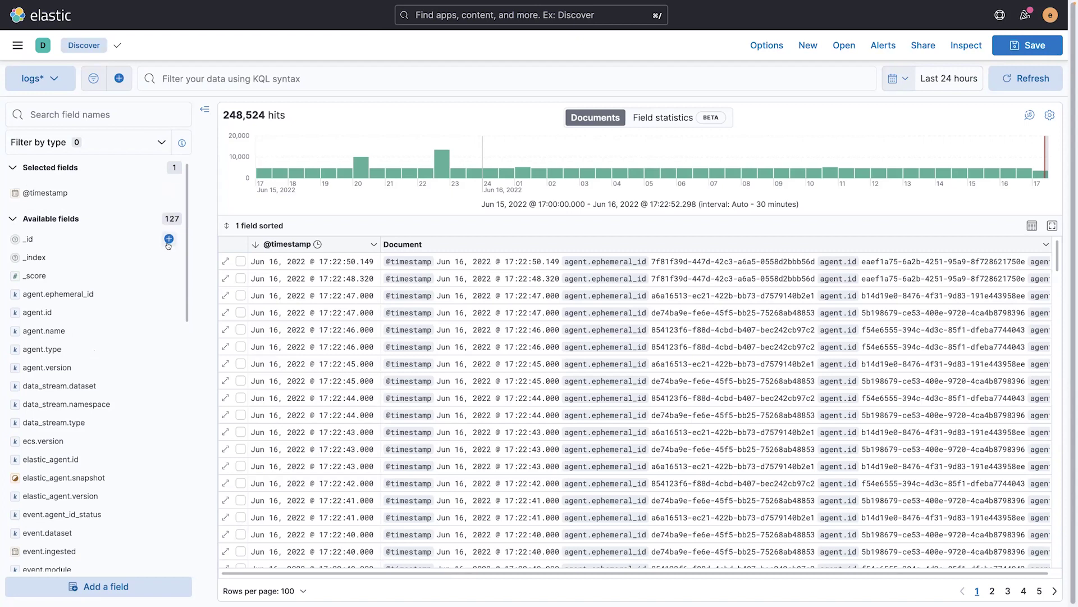
{"action": "left_click", "coordinate": [78, 115]}
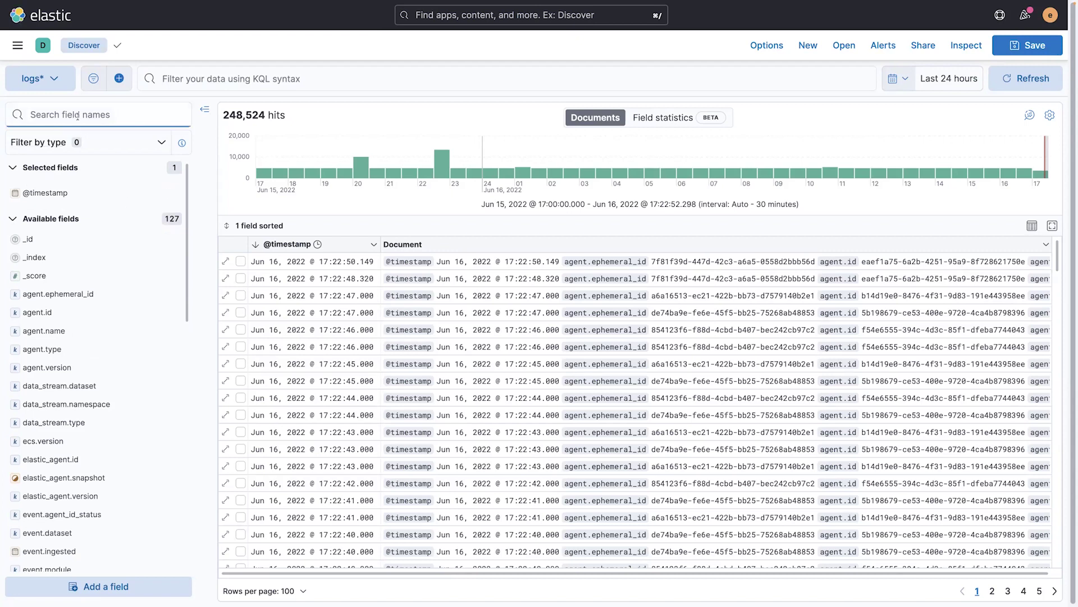
{"action": "type", "text": "logs"}
{"action": "key", "text": "BackSpace"}
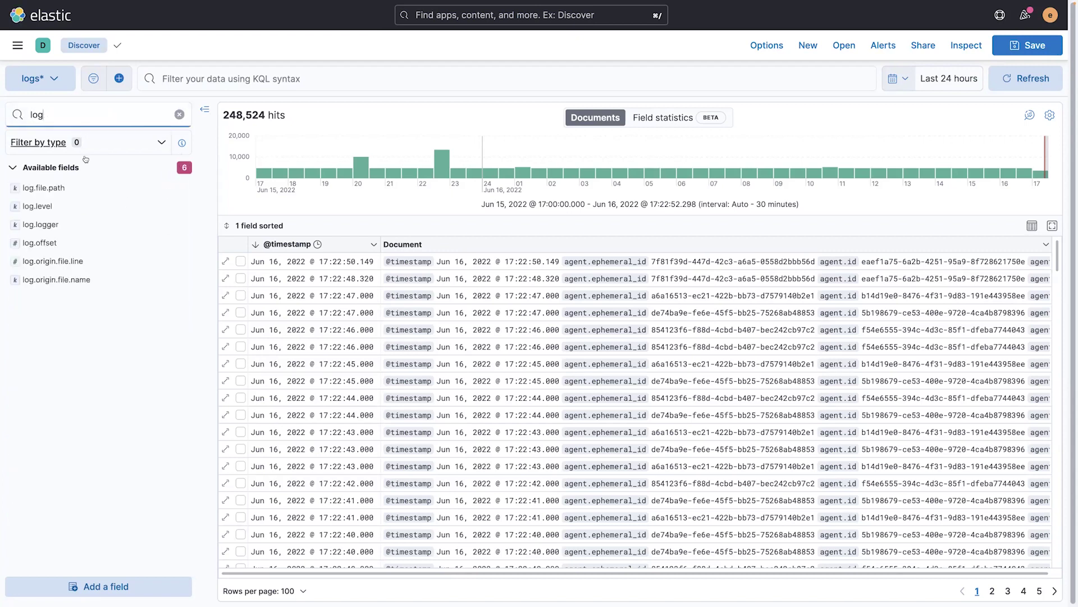
{"action": "left_click", "coordinate": [178, 206]}
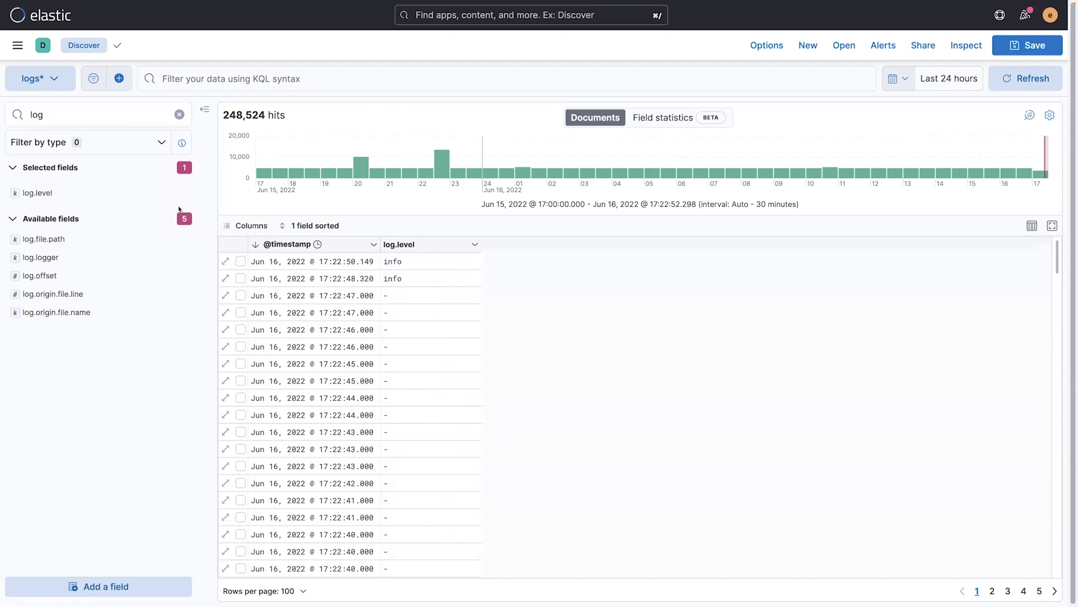
{"action": "left_click", "coordinate": [52, 114]}
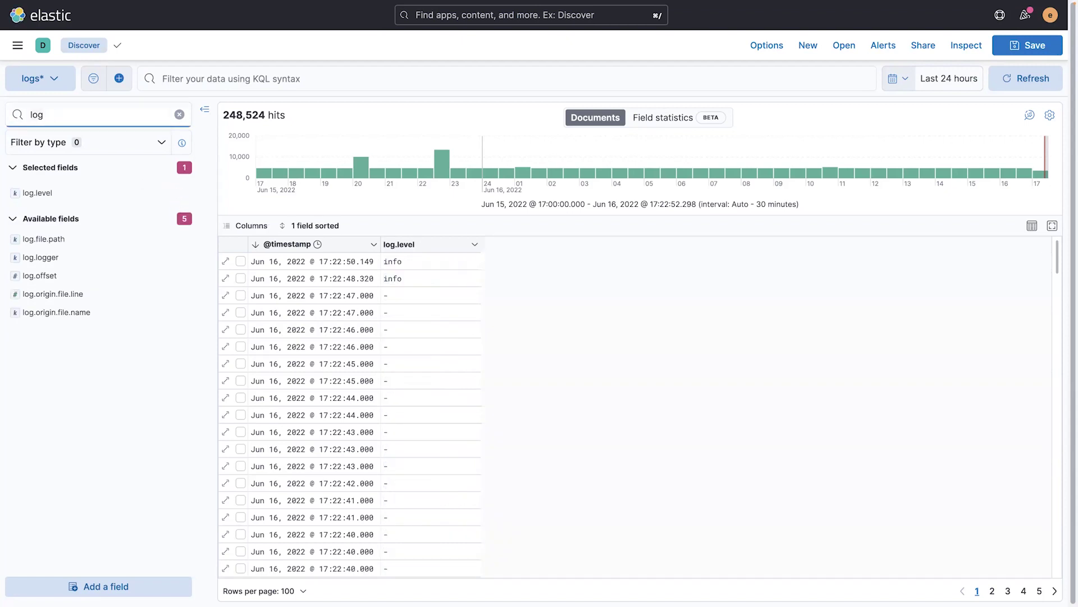
{"action": "key", "text": "BackSpace"}
{"action": "key", "text": "BackSpace"}
{"action": "key", "text": "BackSpace"}
{"action": "type", "text": "mess"}
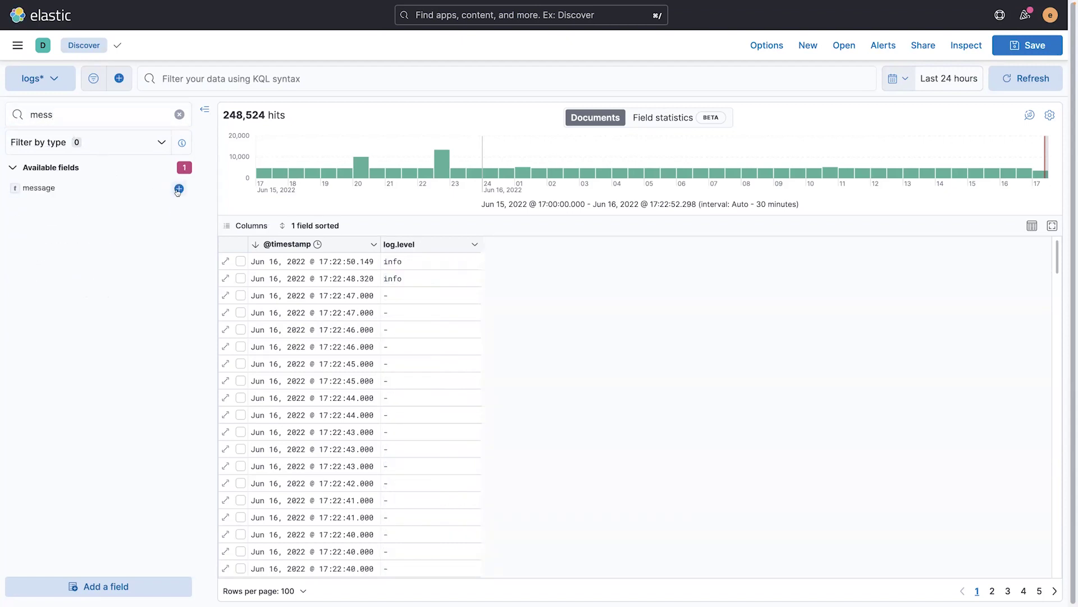
{"action": "left_click", "coordinate": [179, 189]}
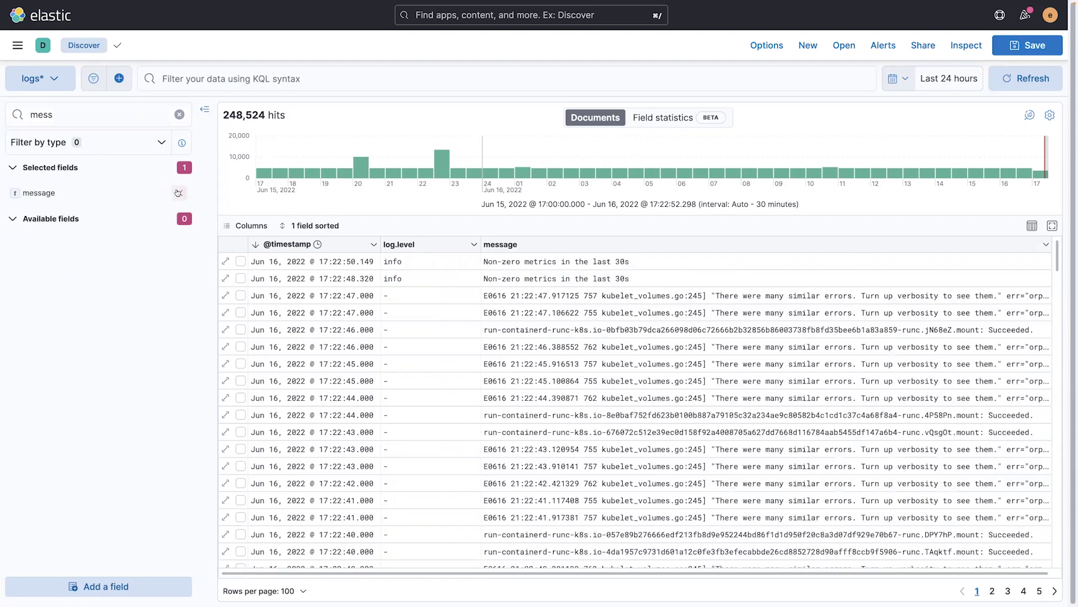
{"action": "left_click", "coordinate": [179, 114]}
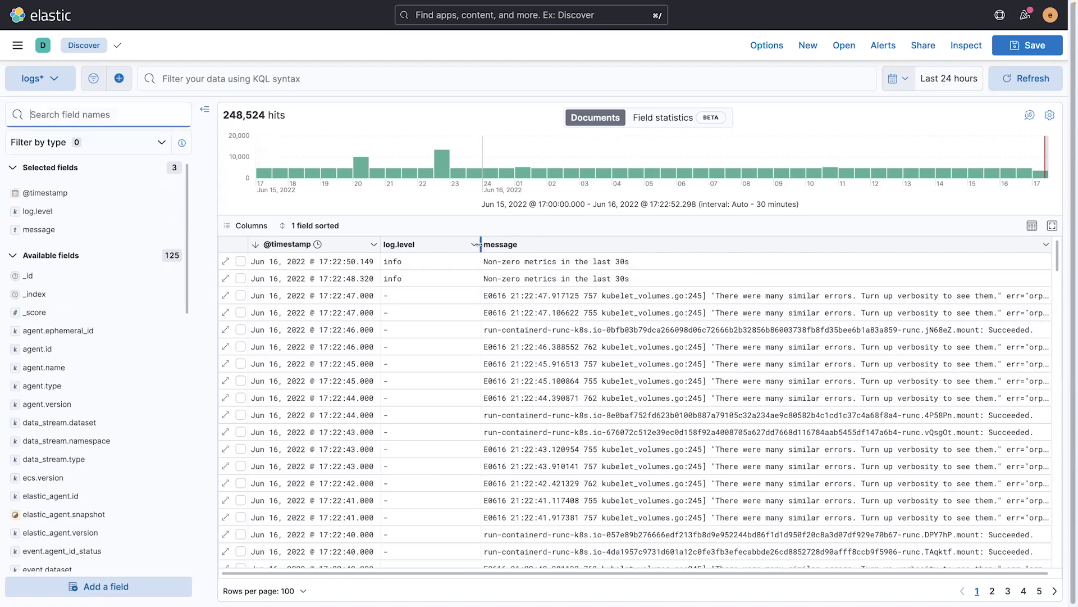
{"action": "left_click_drag", "start_coordinate": [440, 246], "coordinate": [430, 245]}
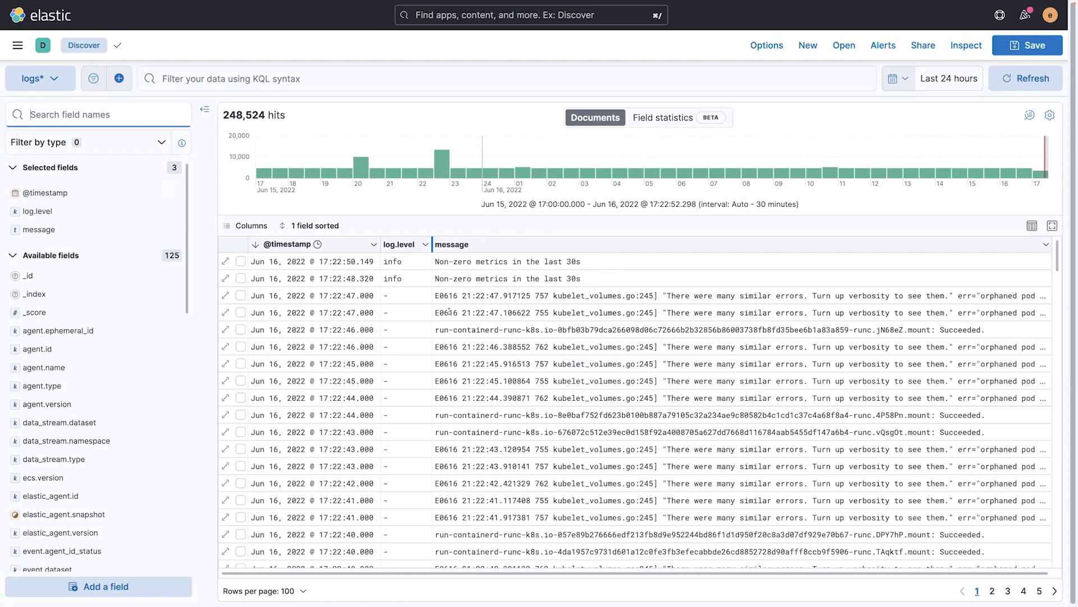
Step: Set the row height to Auto fit so full messages wrap
{"action": "left_click", "coordinate": [1031, 225]}
{"action": "left_click", "coordinate": [945, 256]}
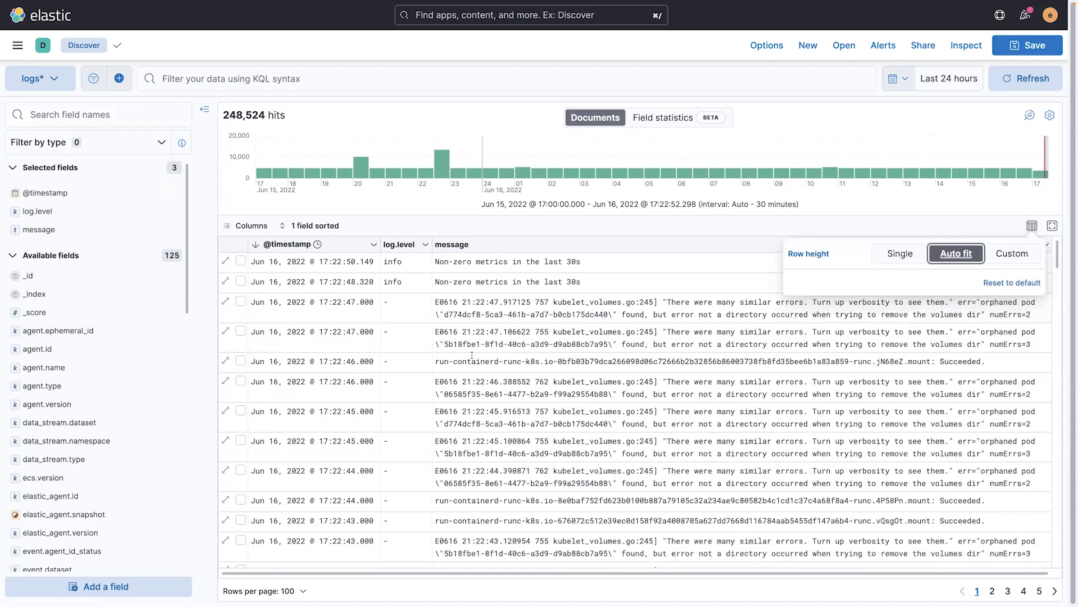
{"action": "left_click", "coordinate": [733, 229]}
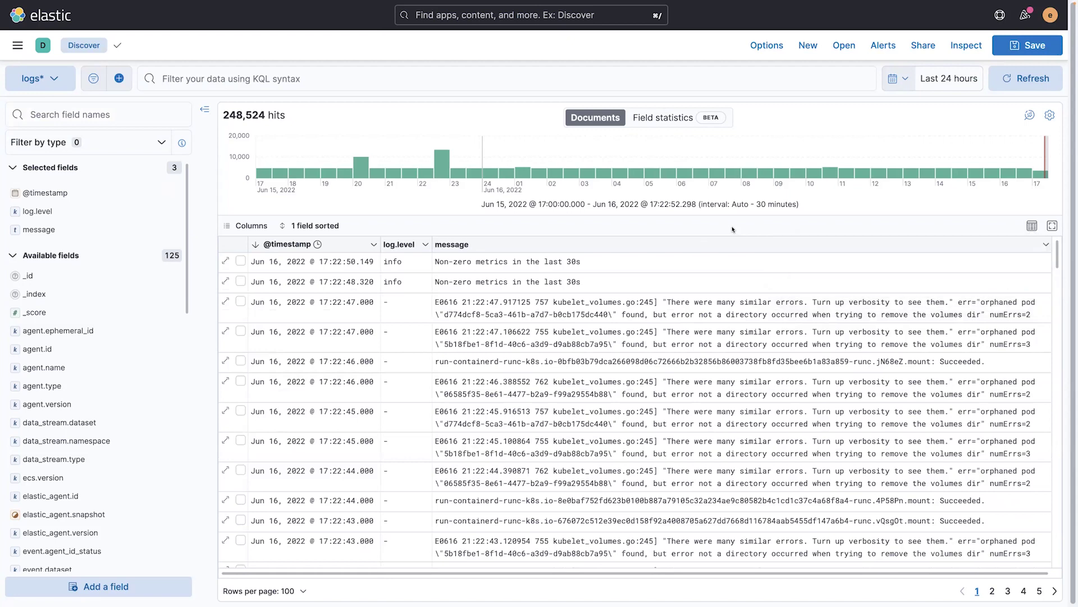
Step: Filter logs* to log.level: error from Field statistics and list the 3,391 error documents
{"action": "left_click", "coordinate": [663, 120]}
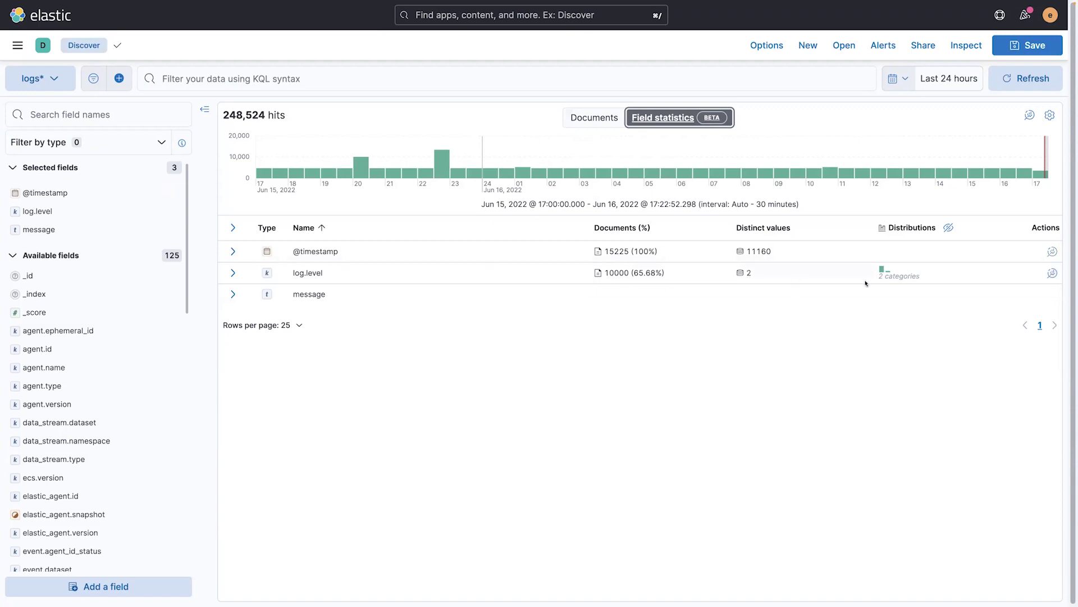
{"action": "left_click", "coordinate": [233, 273]}
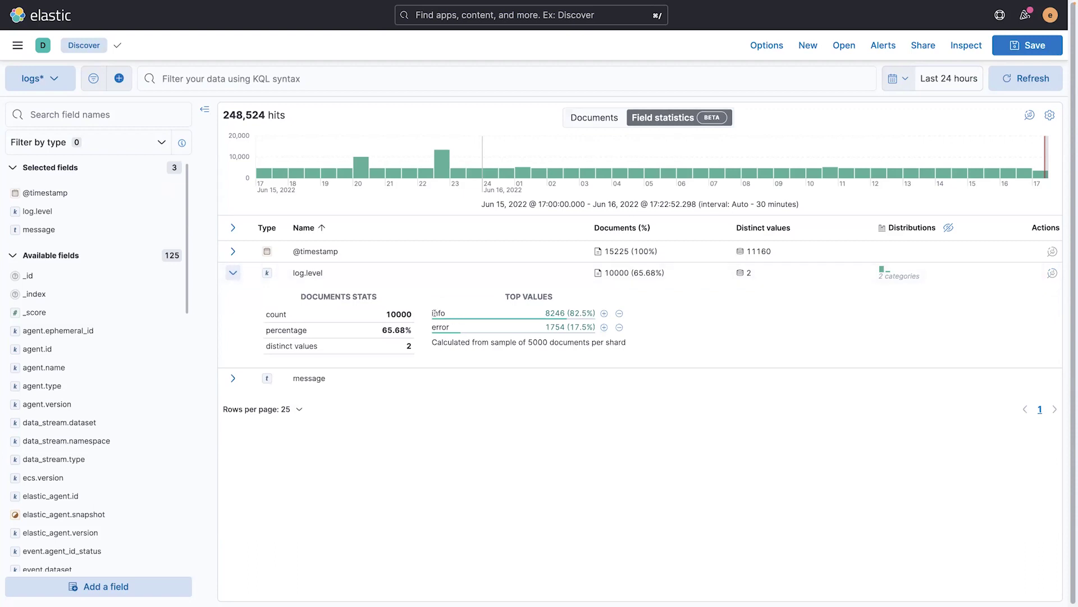
{"action": "left_click", "coordinate": [604, 326]}
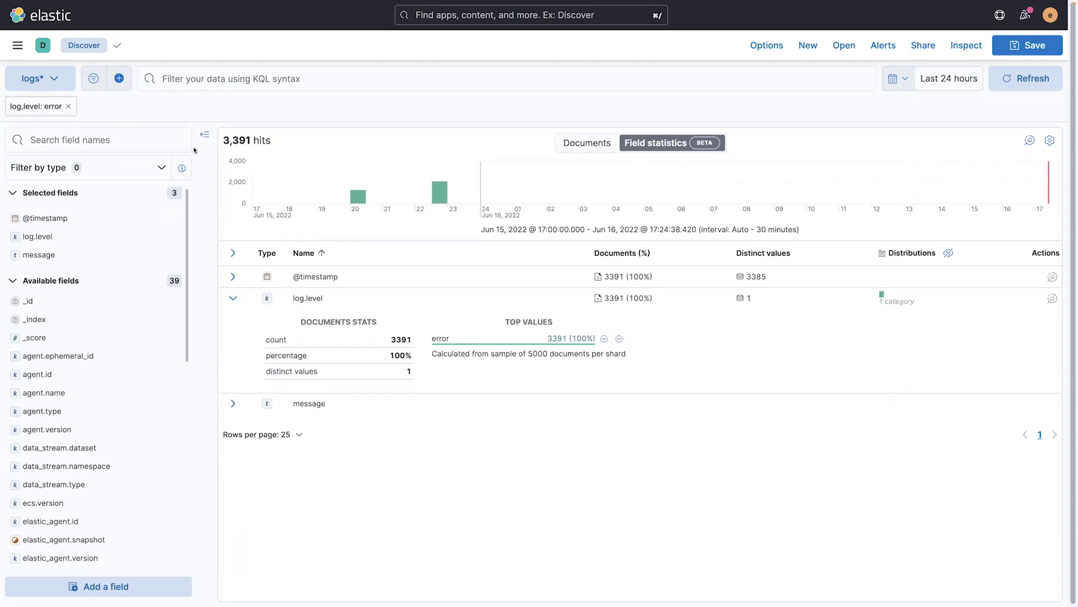
{"action": "left_click", "coordinate": [604, 147]}
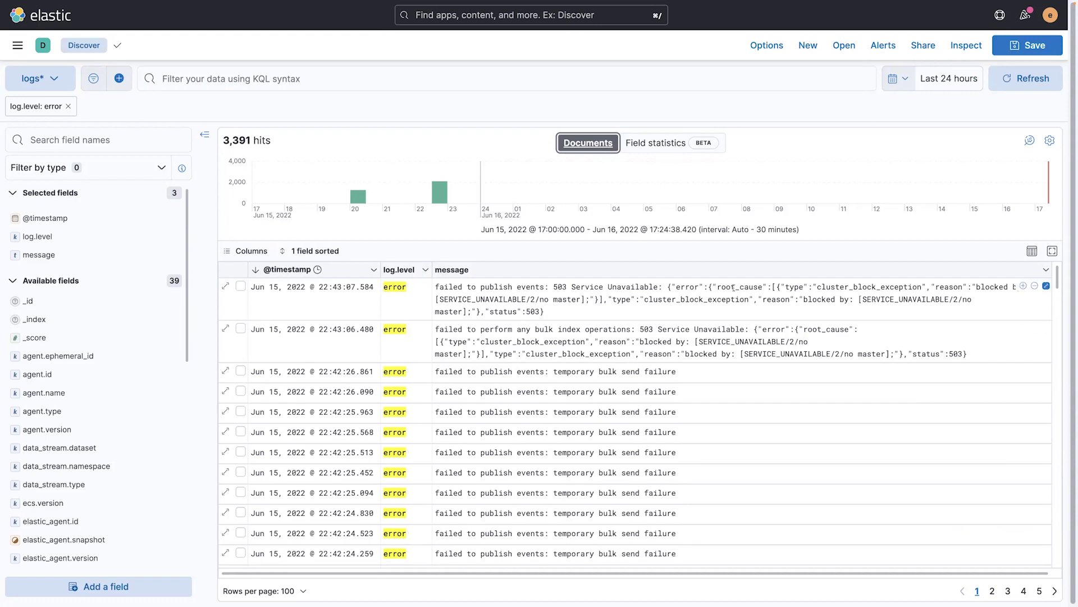
Step: Search the error logs for cluster_block_exception, copied from the first message
{"action": "left_click_drag", "start_coordinate": [817, 286], "coordinate": [921, 287]}
{"action": "key", "text": "ctrl+c"}
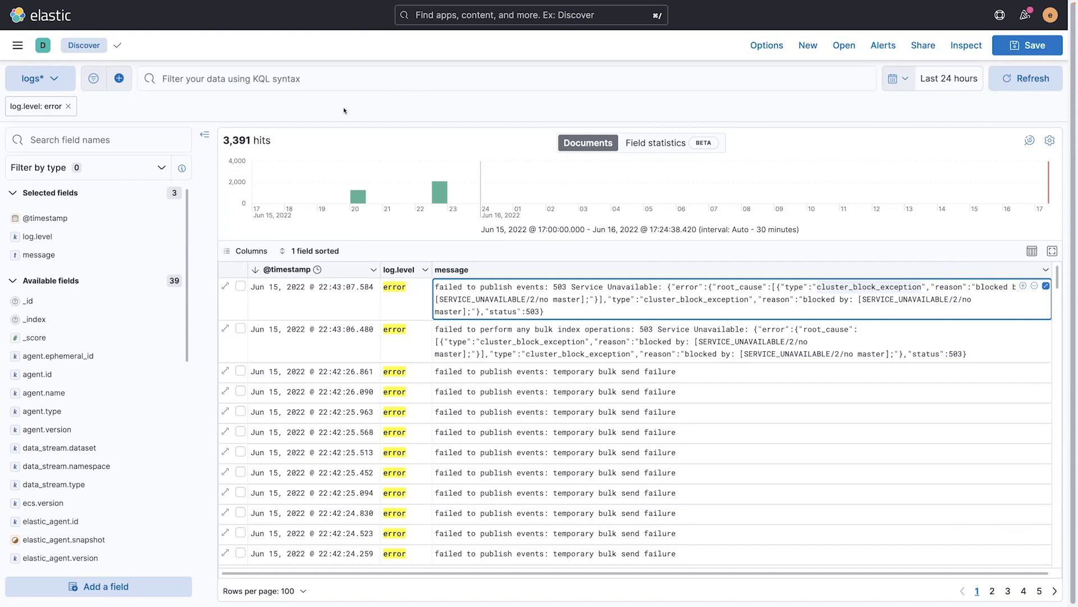
{"action": "left_click", "coordinate": [344, 78]}
{"action": "key", "text": "ctrl+v"}
{"action": "key", "text": "Return"}
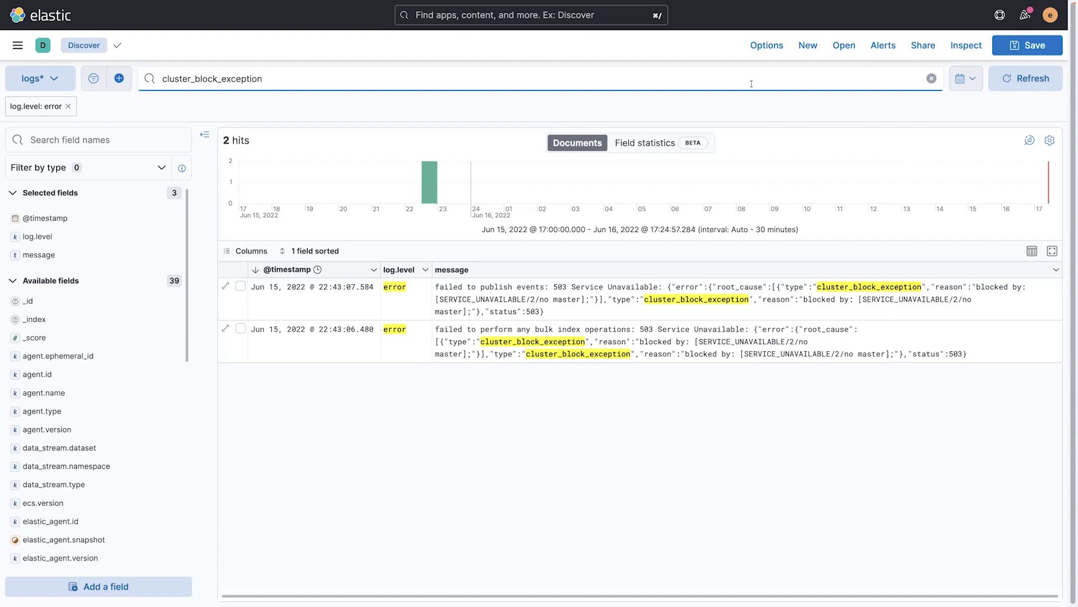
Step: Start a search threshold rule from Alerts and name it cluster_block_exception
{"action": "left_click", "coordinate": [882, 46]}
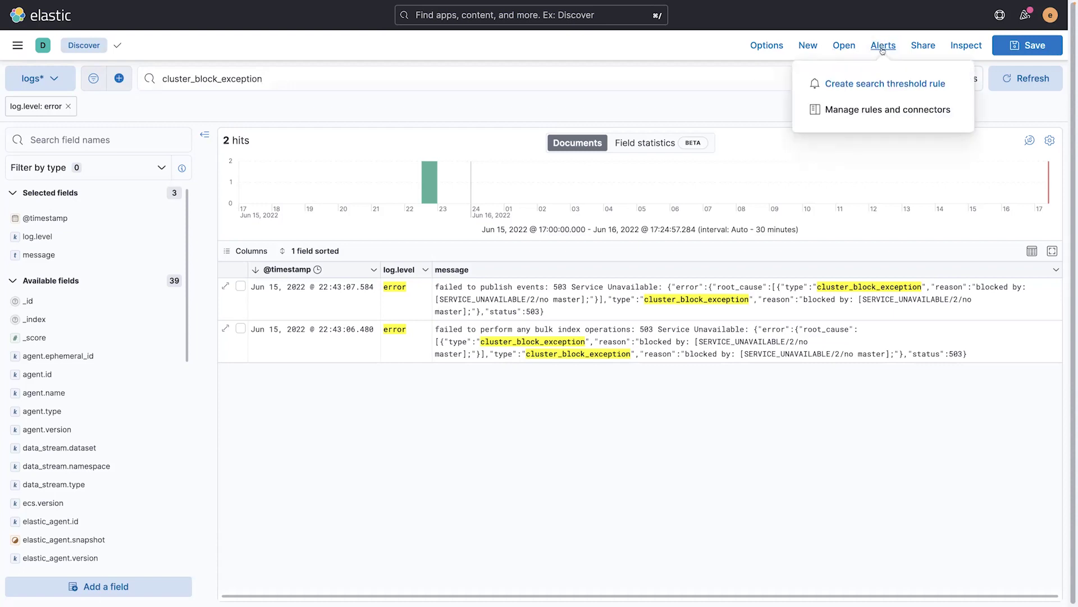
{"action": "left_click", "coordinate": [863, 85]}
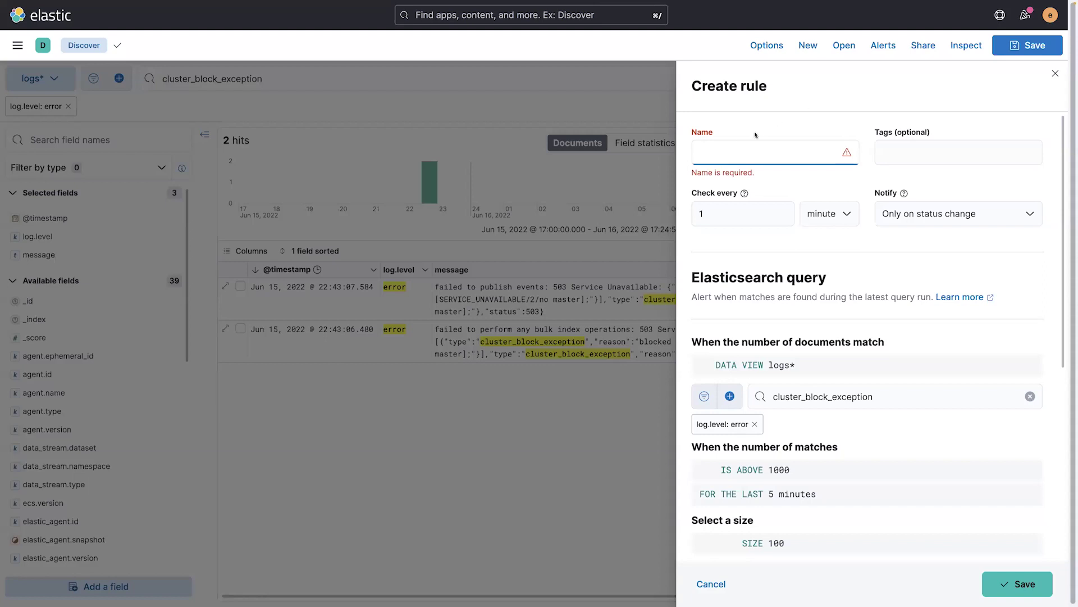
{"action": "left_click", "coordinate": [727, 152]}
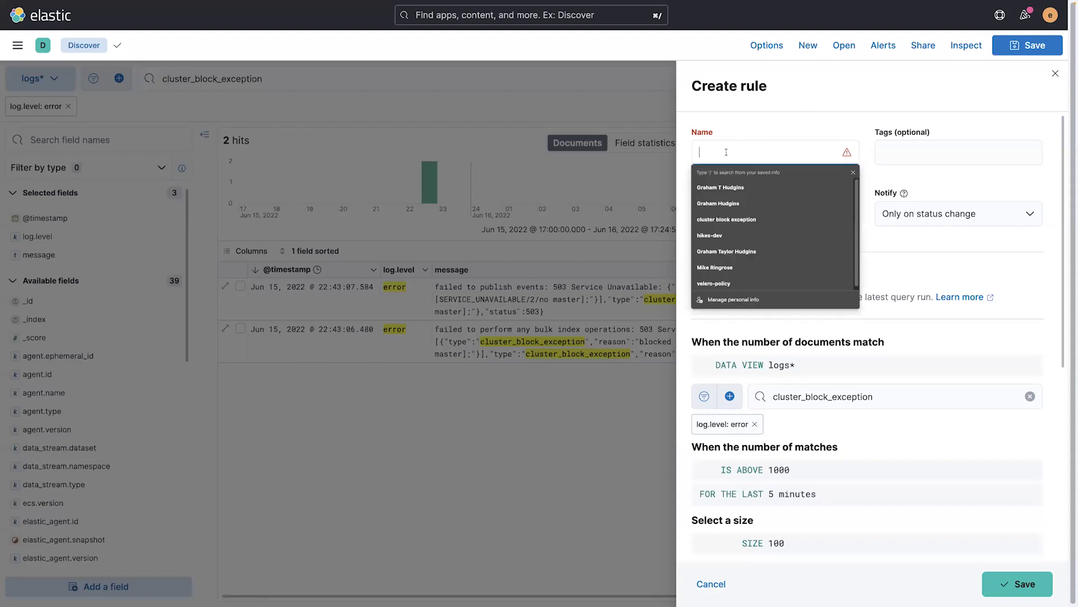
{"action": "key", "text": "ctrl+v"}
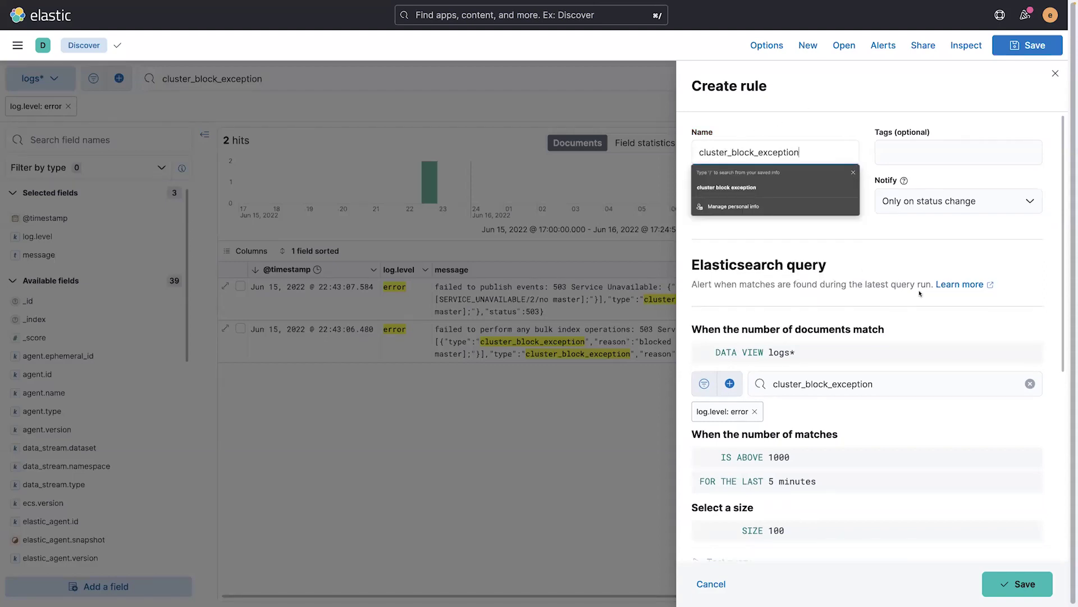
{"action": "scroll", "coordinate": [888, 292], "scroll_direction": "down", "scroll_amount": 2}
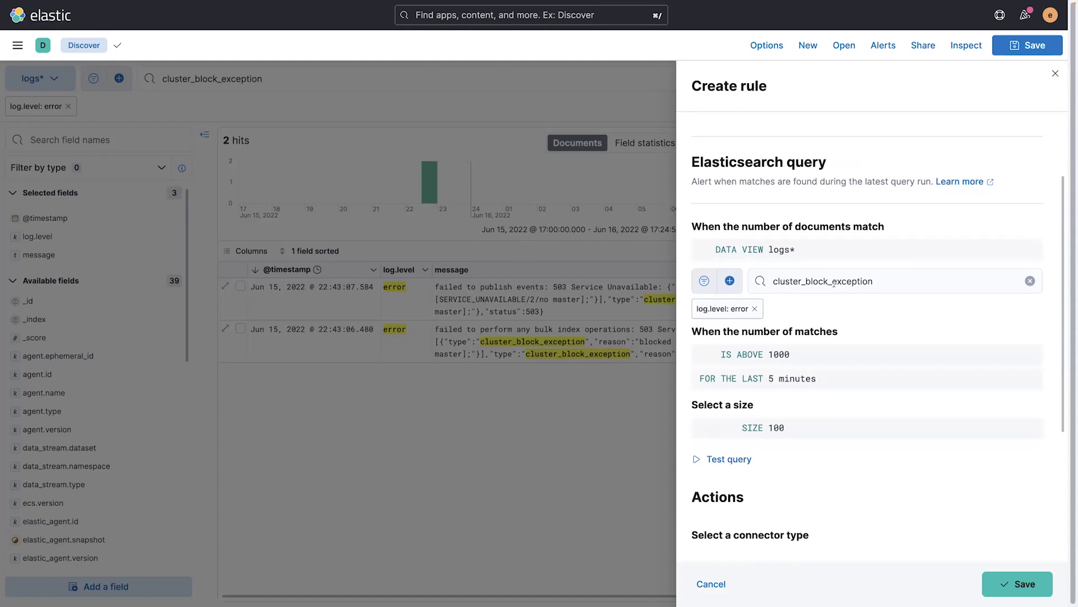
{"action": "scroll", "coordinate": [818, 313], "scroll_direction": "down", "scroll_amount": 1}
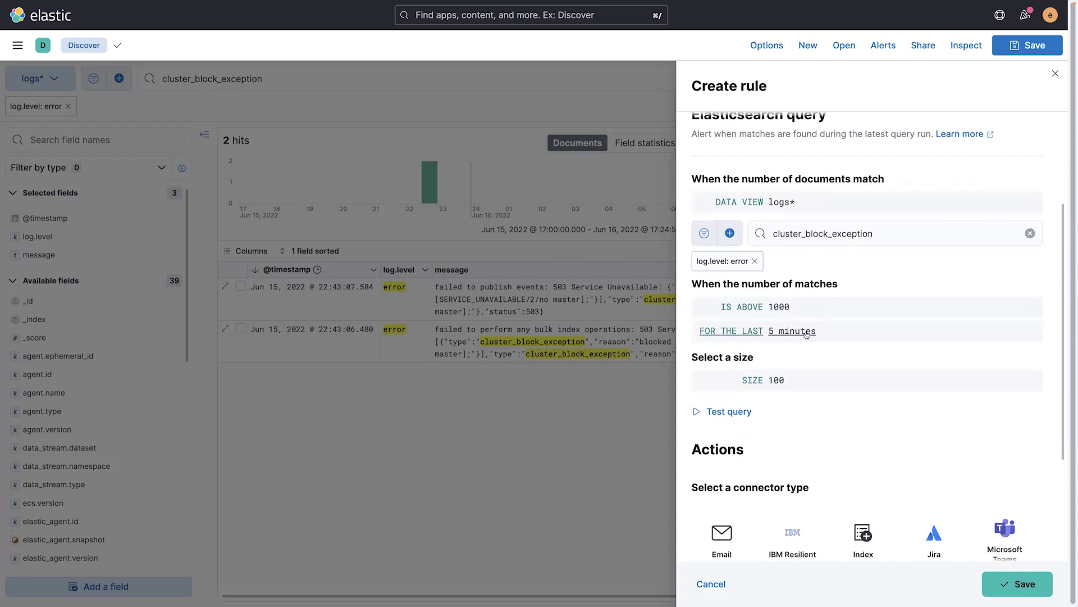
Step: Lower the rule's match threshold from 1000 to 1 and test the query
{"action": "left_click", "coordinate": [778, 308]}
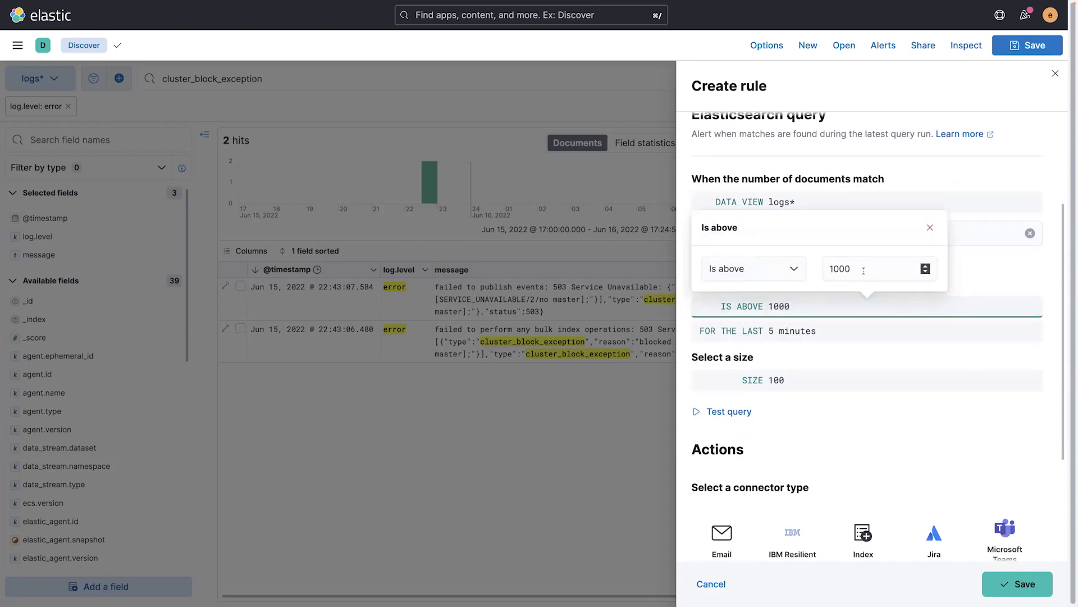
{"action": "key", "text": "BackSpace"}
{"action": "key", "text": "BackSpace"}
{"action": "key", "text": "BackSpace"}
{"action": "left_click", "coordinate": [835, 433]}
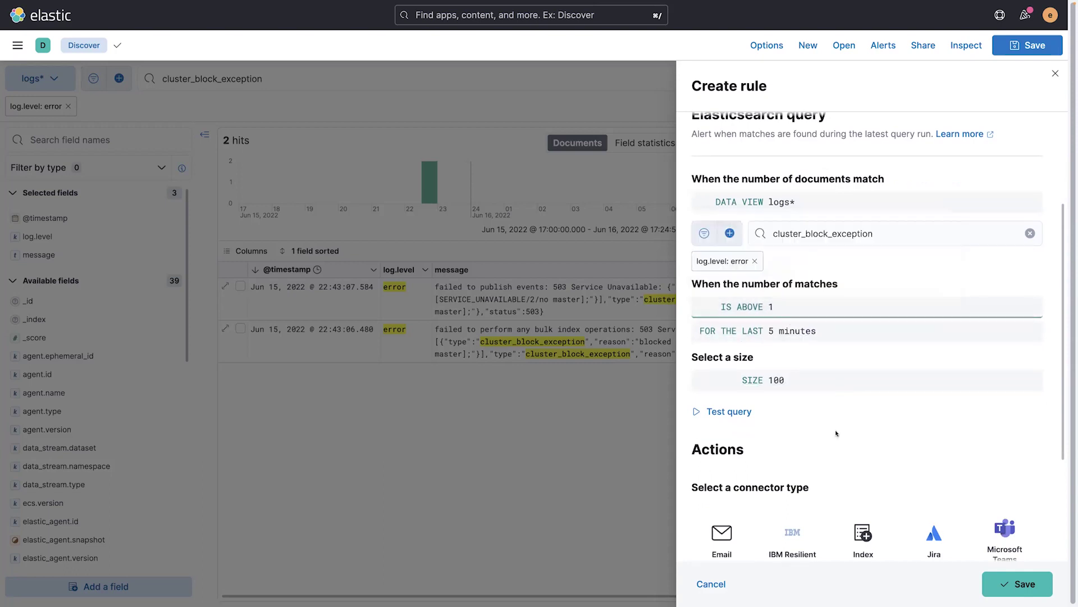
{"action": "scroll", "coordinate": [825, 424], "scroll_direction": "down", "scroll_amount": 1}
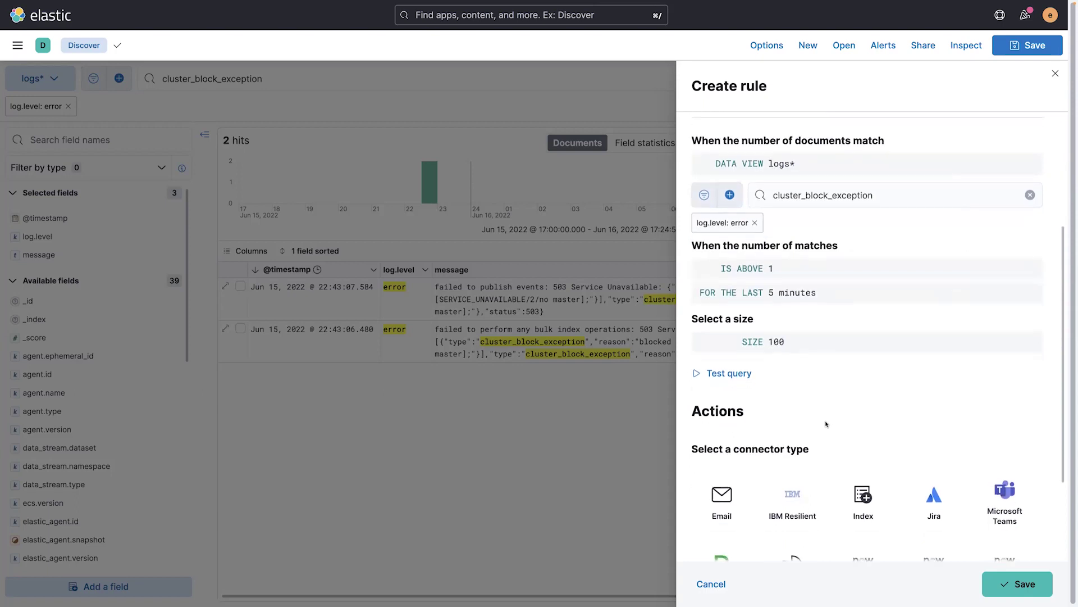
{"action": "left_click", "coordinate": [710, 373]}
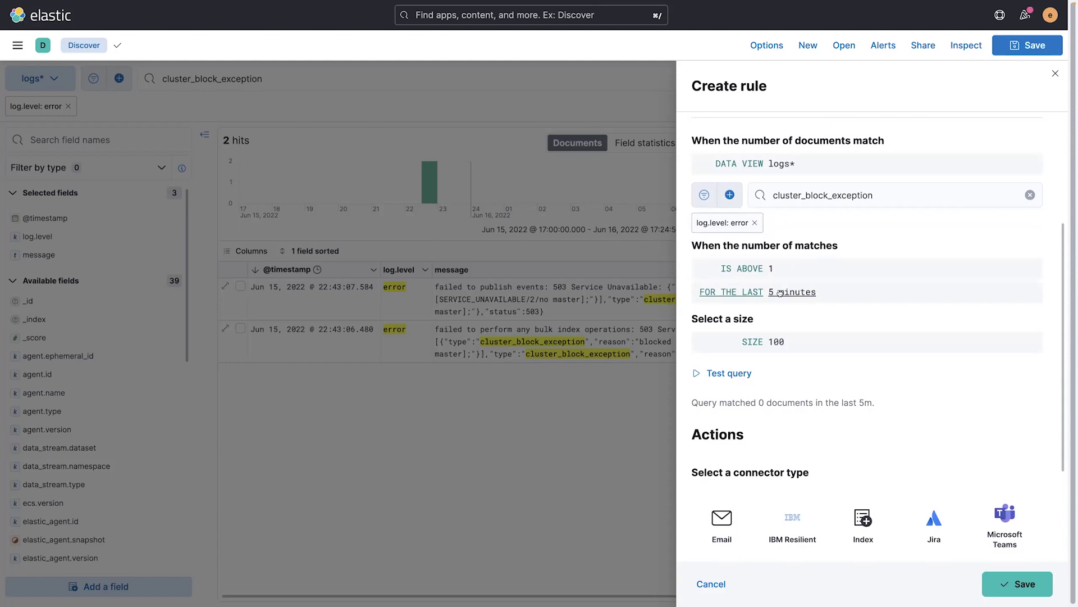
Step: Try a 5-day time window and retest, matching 2 documents
{"action": "left_click", "coordinate": [803, 293]}
{"action": "left_click", "coordinate": [862, 256]}
{"action": "left_click", "coordinate": [854, 282]}
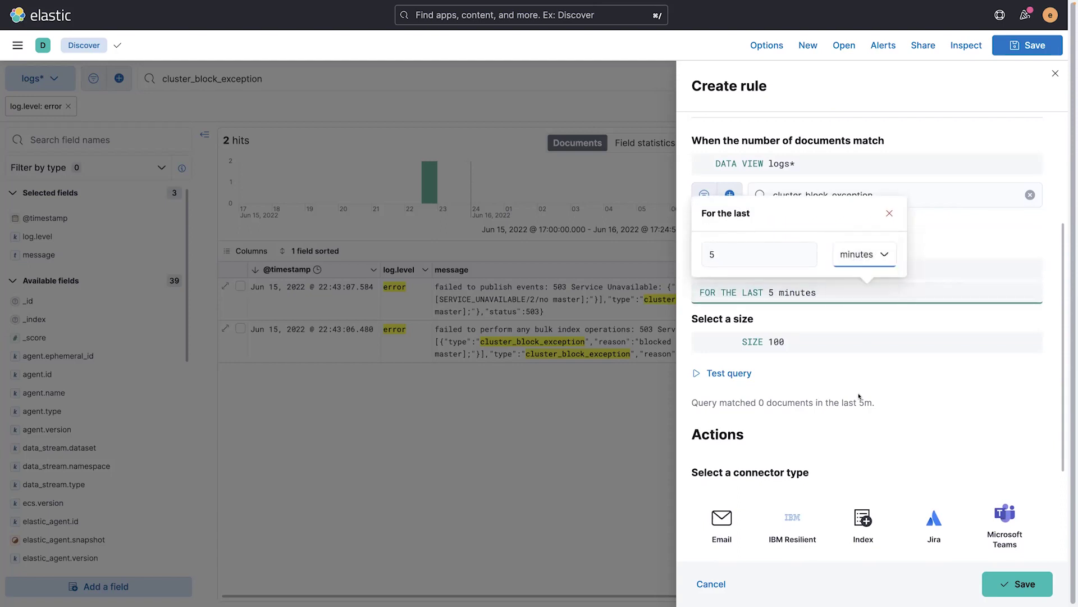
{"action": "left_click", "coordinate": [709, 375]}
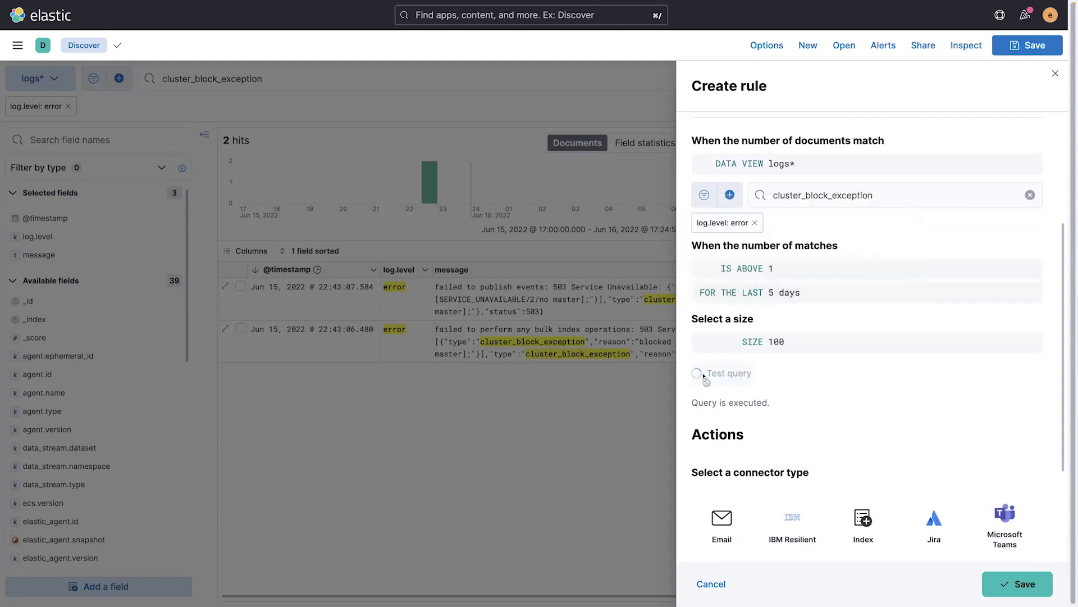
{"action": "left_click_drag", "start_coordinate": [756, 402], "coordinate": [813, 404]}
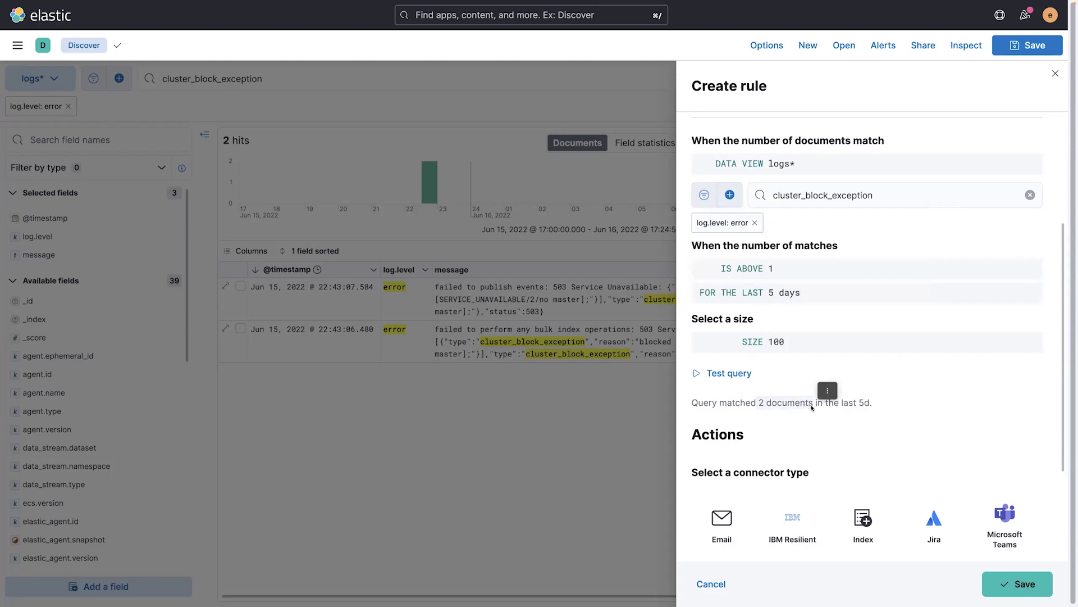
Step: Change the rule's time window unit to minutes, making it the last 5 minutes
{"action": "left_click", "coordinate": [784, 293]}
{"action": "left_click", "coordinate": [858, 255]}
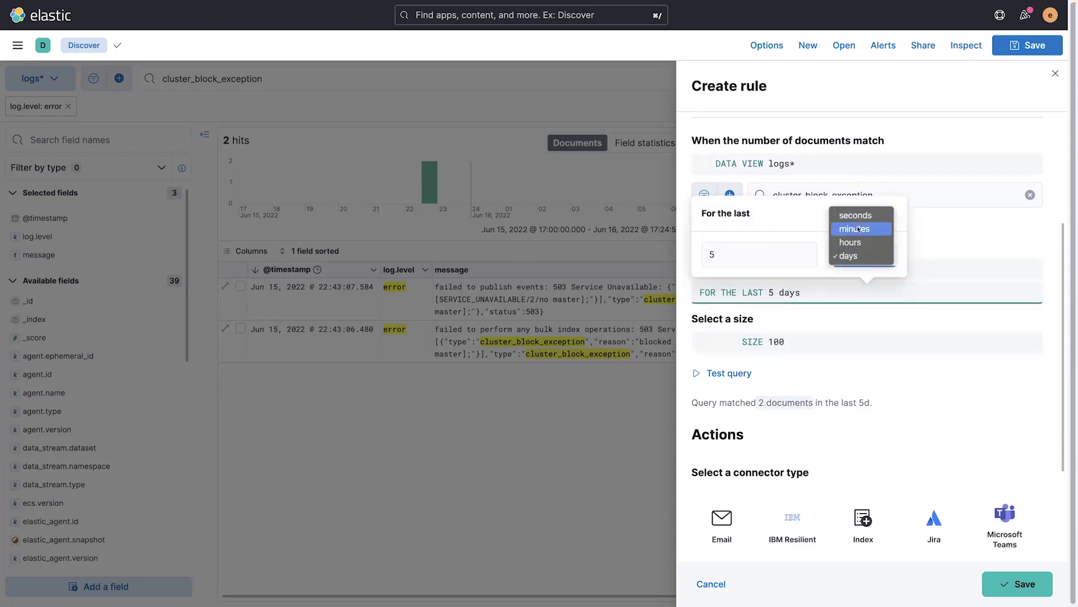
{"action": "left_click", "coordinate": [858, 229]}
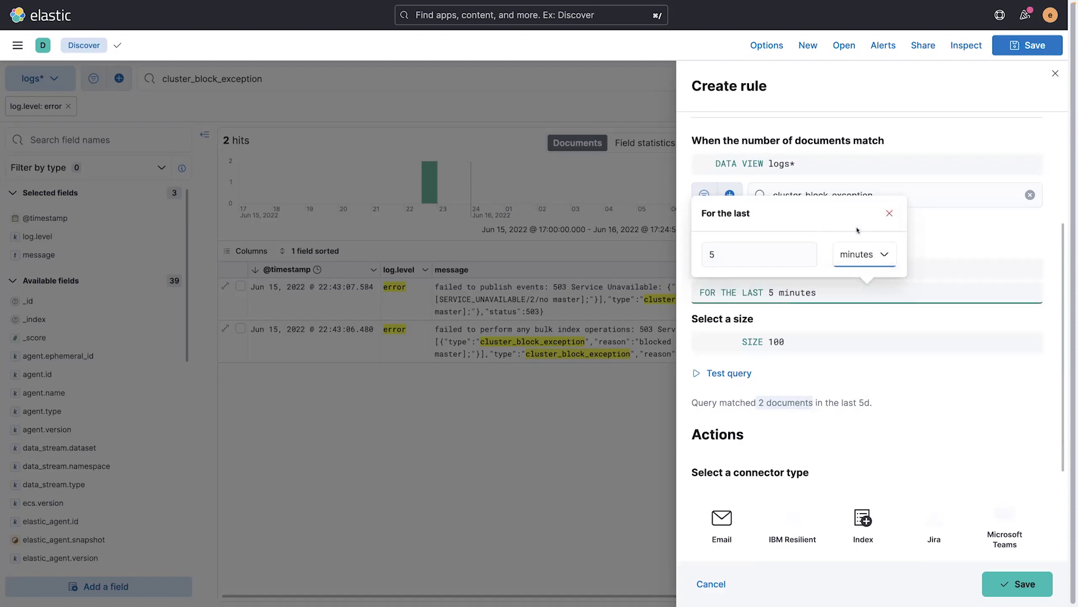
{"action": "left_click", "coordinate": [835, 372]}
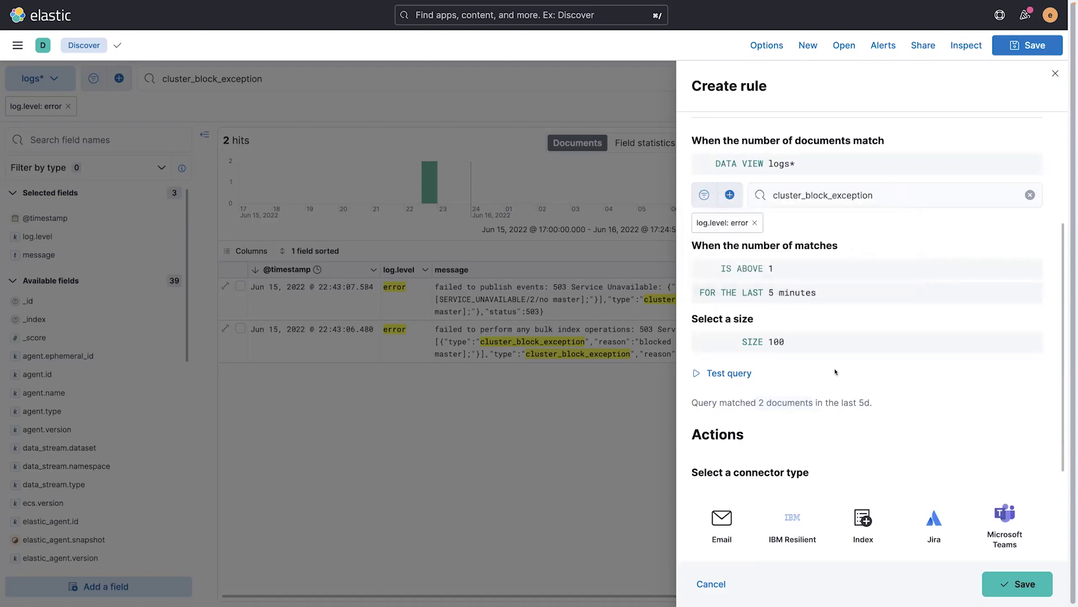
{"action": "scroll", "coordinate": [835, 372], "scroll_direction": "down", "scroll_amount": 3}
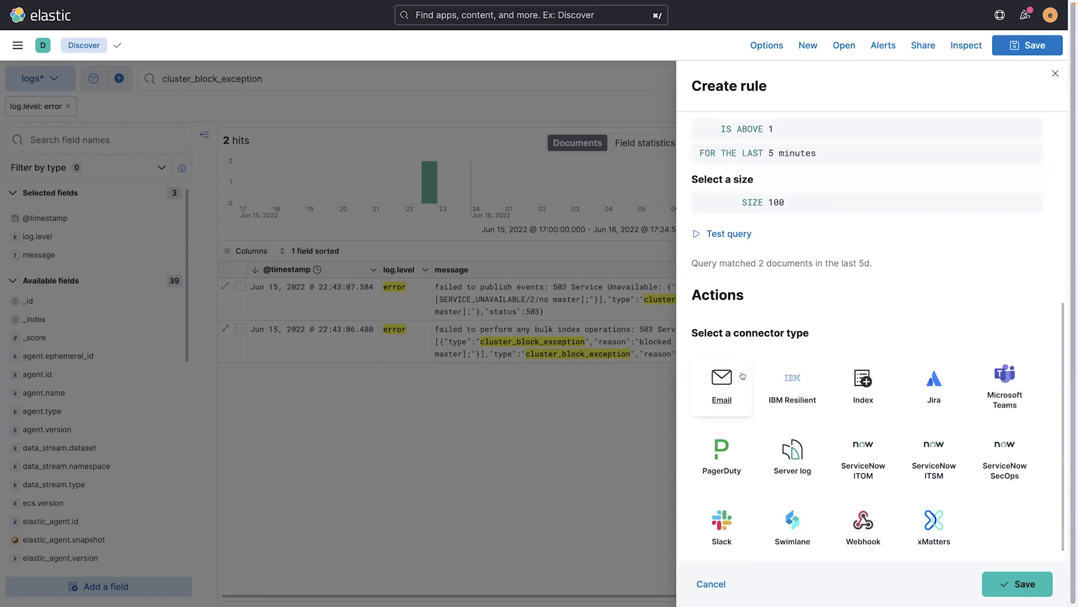
Step: Add an Email action with the recipient's address and subject '{{alertName}} has occurred'
{"action": "left_click", "coordinate": [712, 388]}
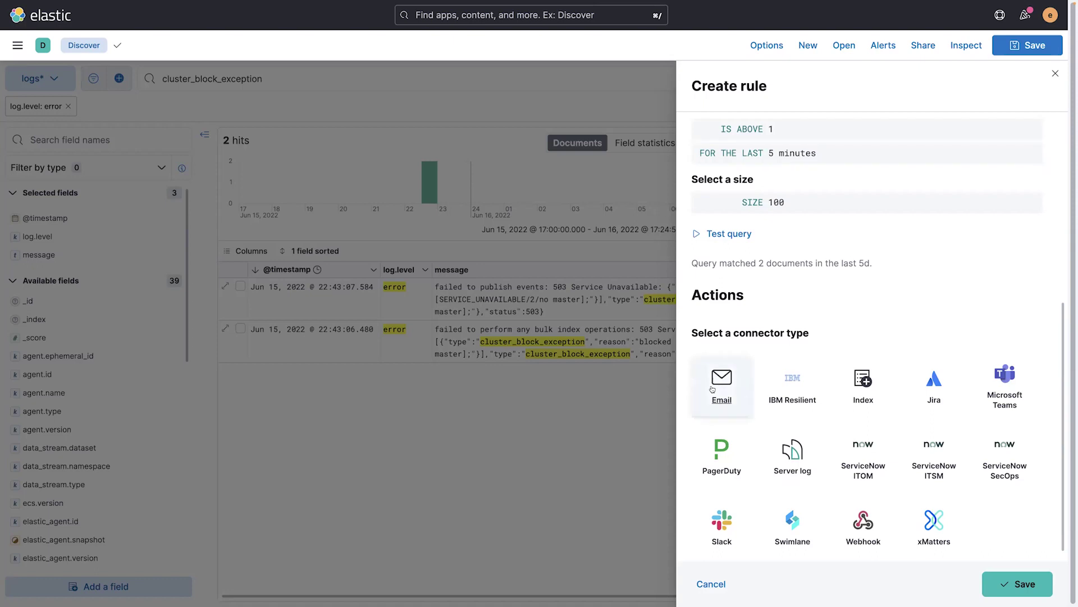
{"action": "left_click", "coordinate": [751, 495]}
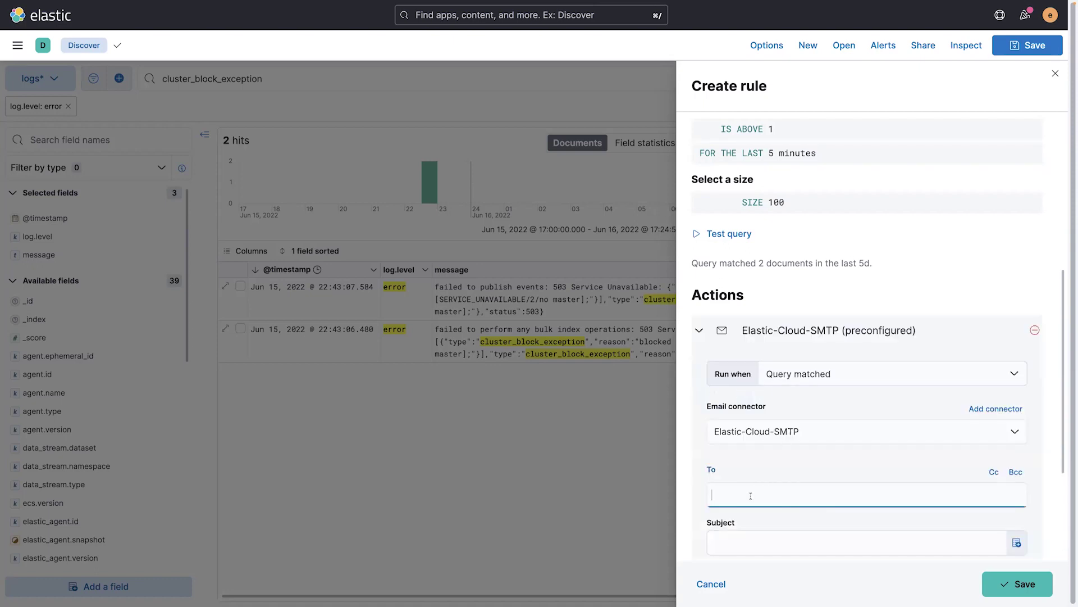
{"action": "scroll", "coordinate": [798, 496], "scroll_direction": "down", "scroll_amount": 3}
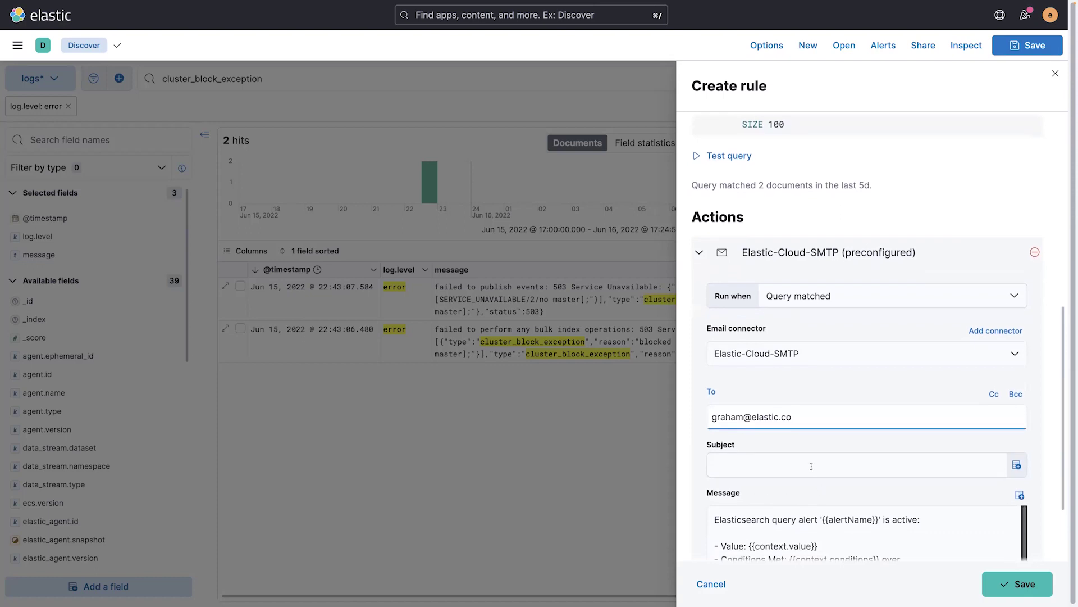
{"action": "left_click", "coordinate": [811, 466]}
{"action": "type", "text": "{{"}
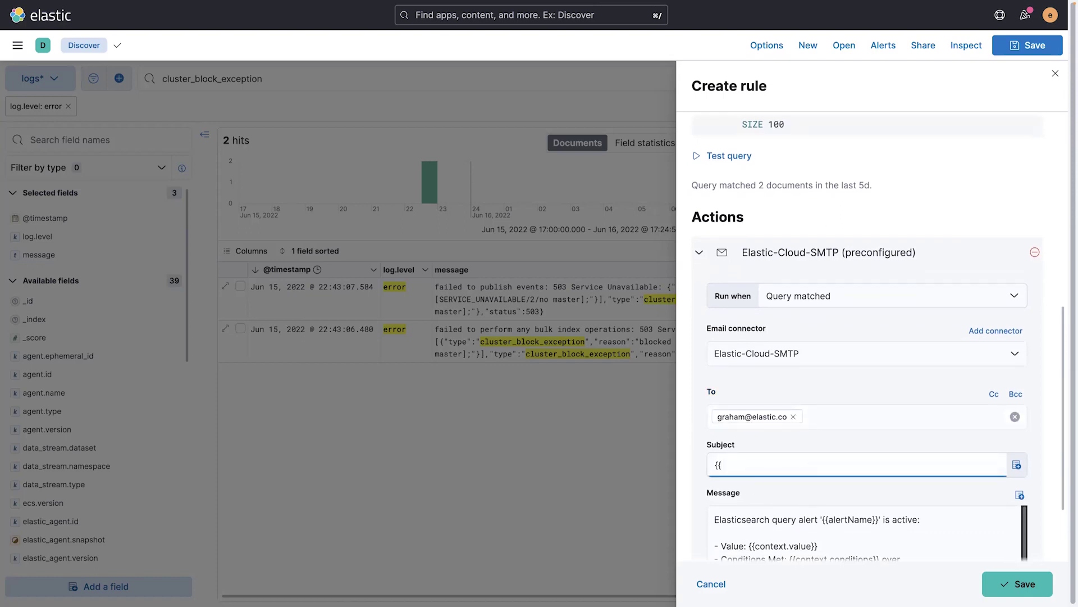
{"action": "type", "text": "alertName}} has occurred"}
Step: Save the cluster_block_exception alert rule
{"action": "scroll", "coordinate": [802, 413], "scroll_direction": "down", "scroll_amount": 1}
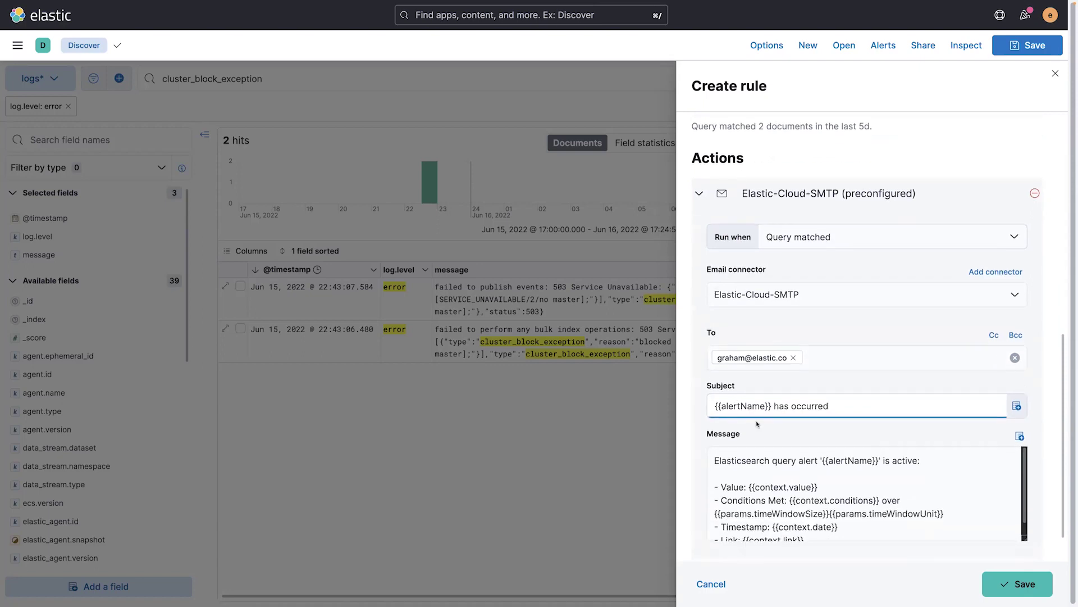
{"action": "scroll", "coordinate": [796, 412], "scroll_direction": "down", "scroll_amount": 1}
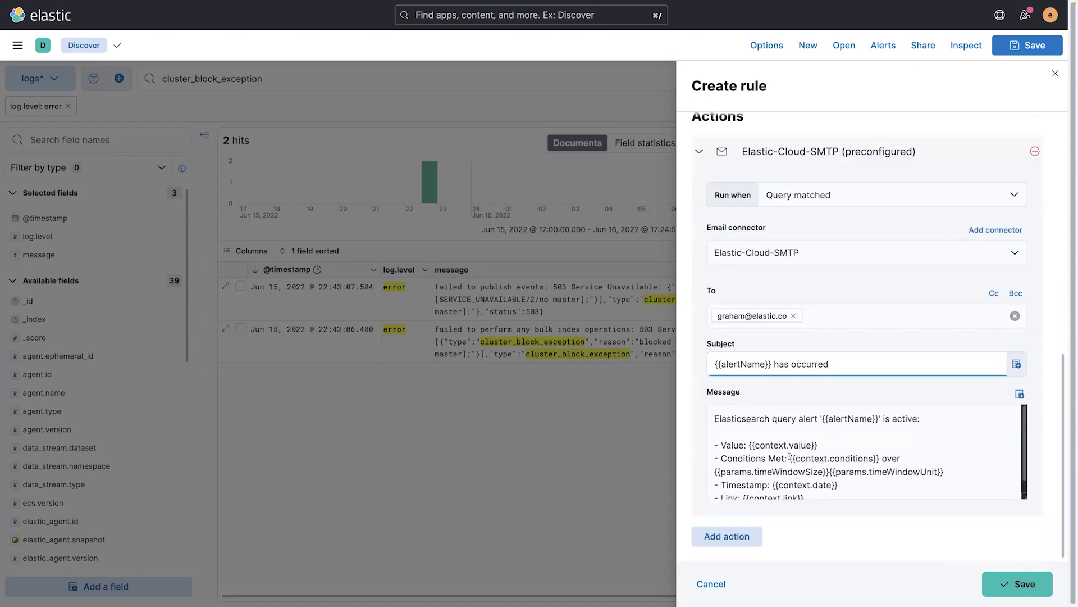
{"action": "left_click", "coordinate": [1032, 589]}
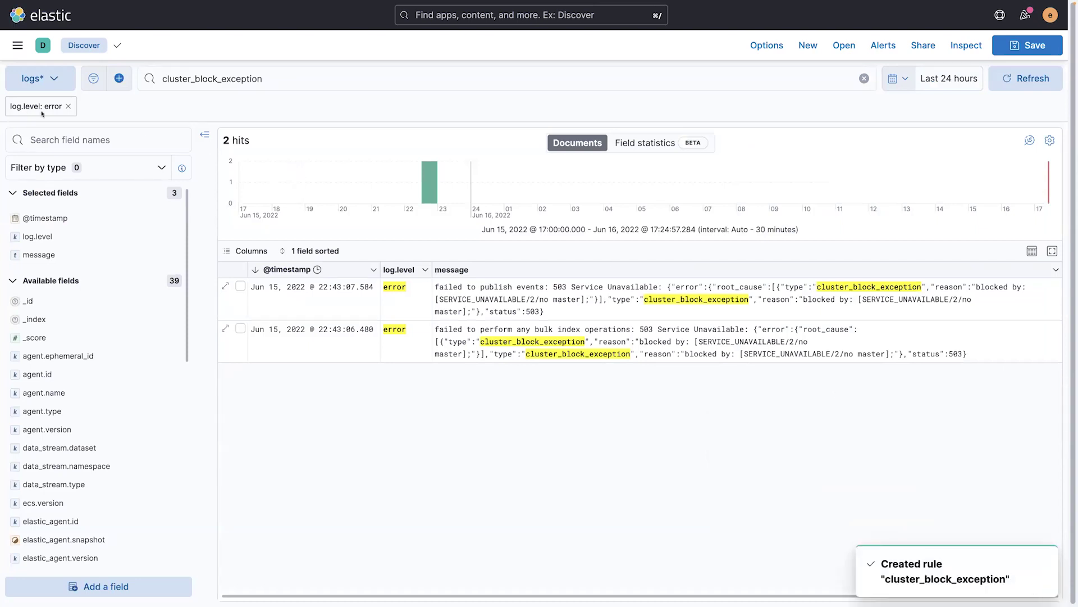
Step: Remove the log.level: error filter and rerun the search with an empty query
{"action": "left_click", "coordinate": [68, 106]}
{"action": "left_click", "coordinate": [193, 78]}
{"action": "key", "text": "ctrl+a"}
{"action": "key", "text": "BackSpace"}
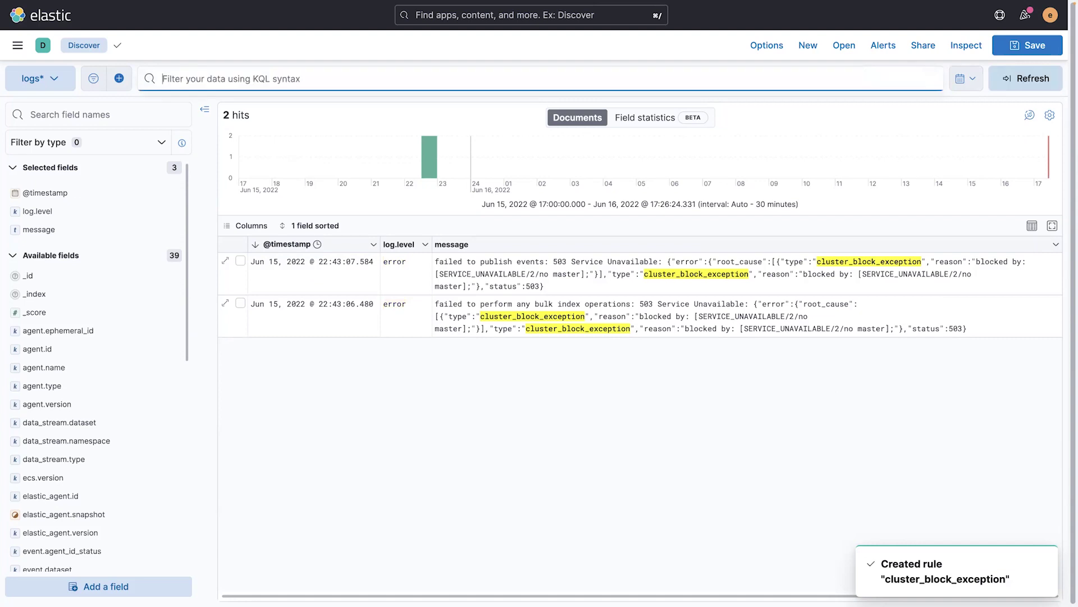
{"action": "key", "text": "Return"}
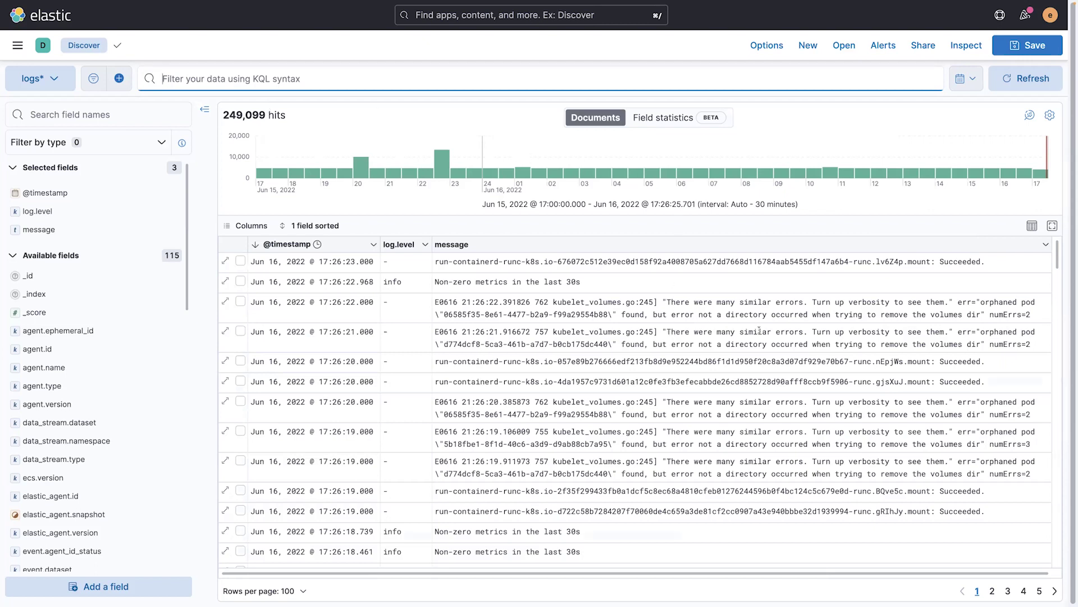
Step: Search for the copied 'There were many similar errors' message text
{"action": "left_click", "coordinate": [798, 332]}
{"action": "left_click_drag", "start_coordinate": [803, 333], "coordinate": [949, 333]}
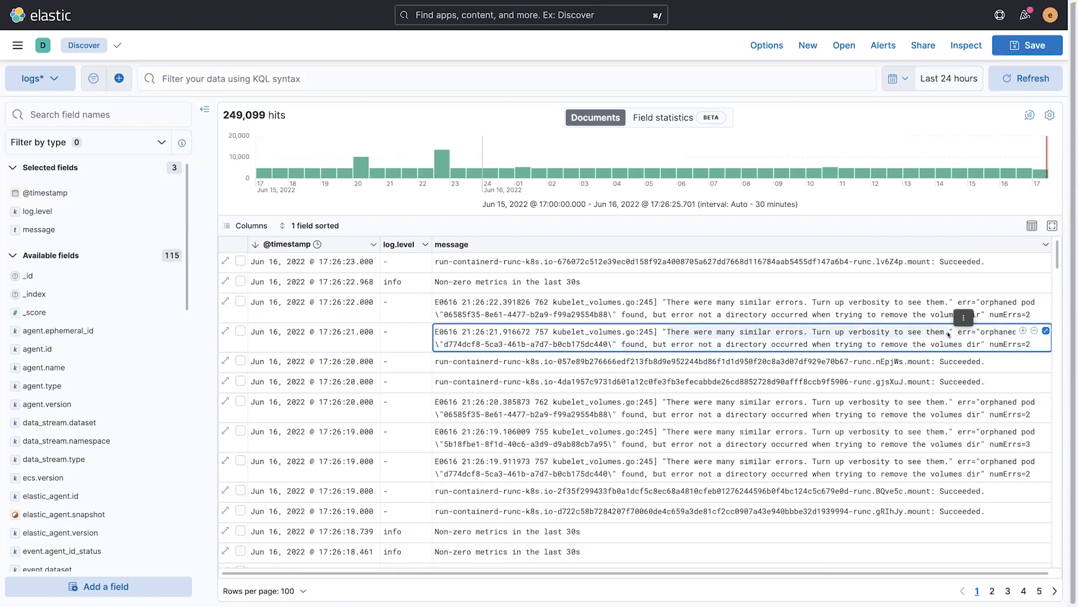
{"action": "left_click", "coordinate": [273, 79]}
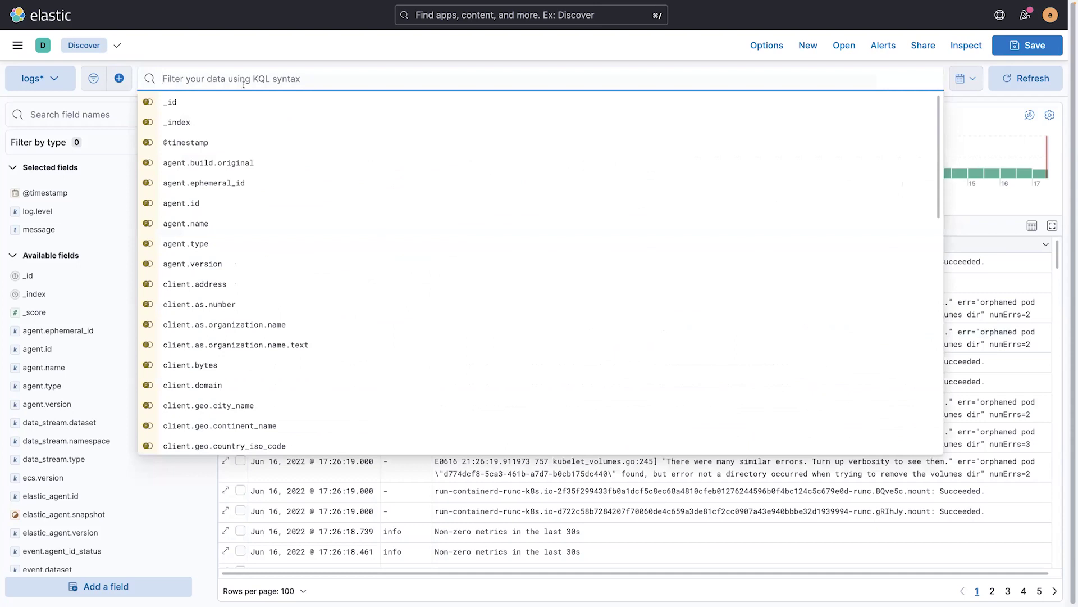
{"action": "type", "text": "There were many similar errors. Turn up verbosity to see them."}
{"action": "key", "text": "Return"}
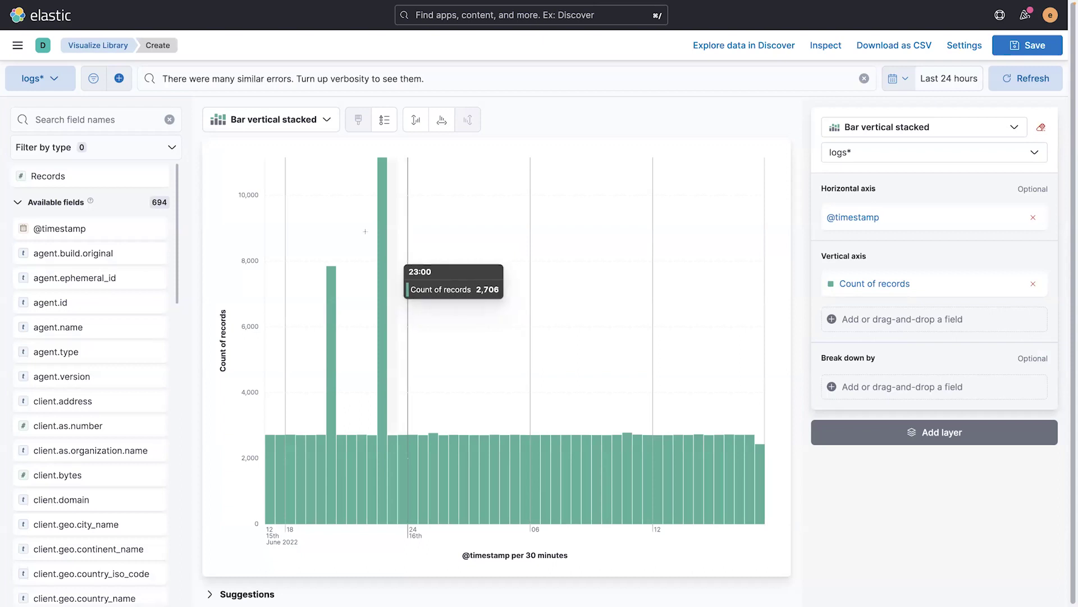
Step: Switch the chart type to Area and lower its fill opacity to 0.1
{"action": "left_click", "coordinate": [323, 127]}
{"action": "scroll", "coordinate": [305, 360], "scroll_direction": "down", "scroll_amount": 2}
{"action": "left_click", "coordinate": [305, 366]}
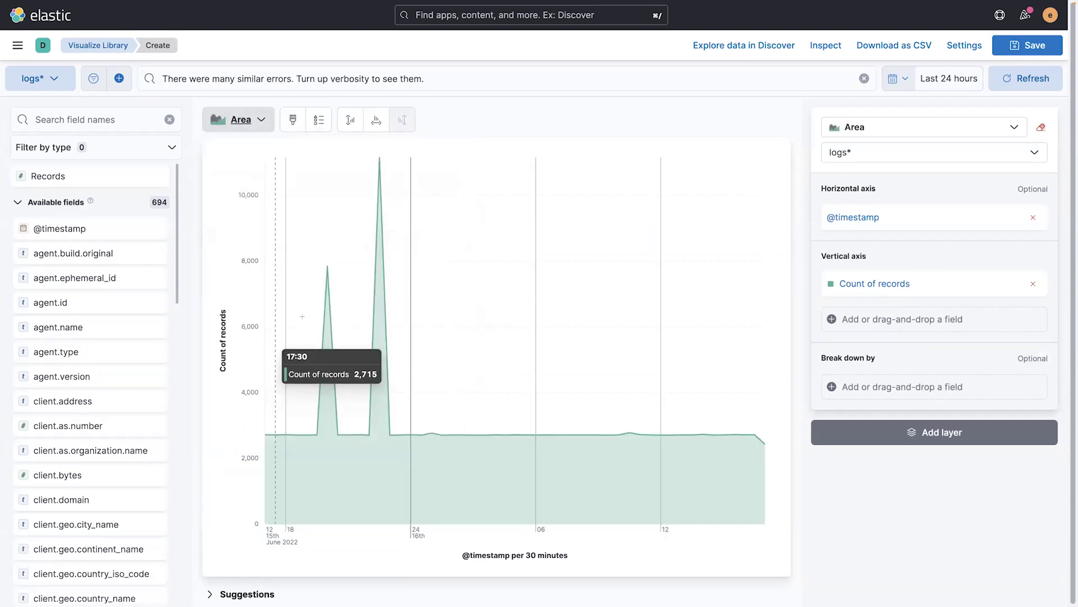
{"action": "left_click", "coordinate": [293, 119]}
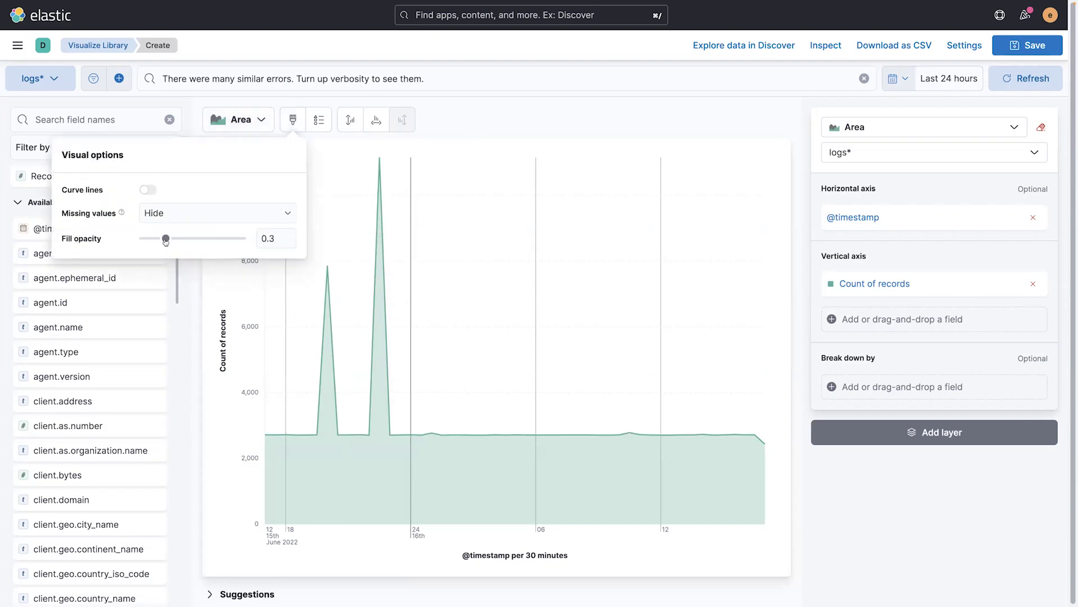
{"action": "left_click_drag", "start_coordinate": [166, 239], "coordinate": [144, 239]}
{"action": "left_click", "coordinate": [534, 117]}
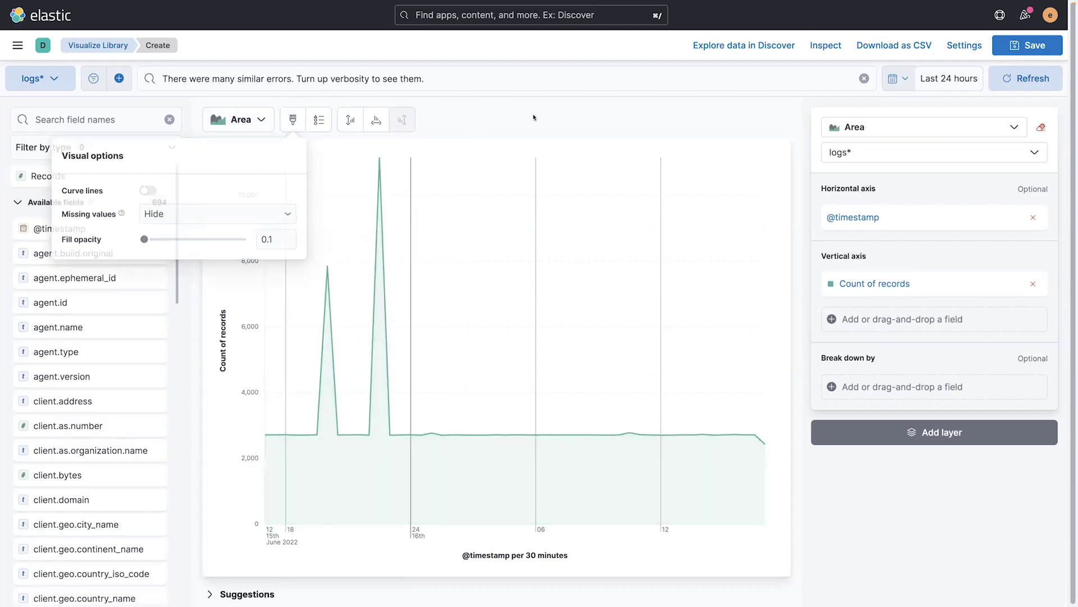
Step: Set the Count of records series colour to blue (#6092C0)
{"action": "left_click", "coordinate": [874, 284]}
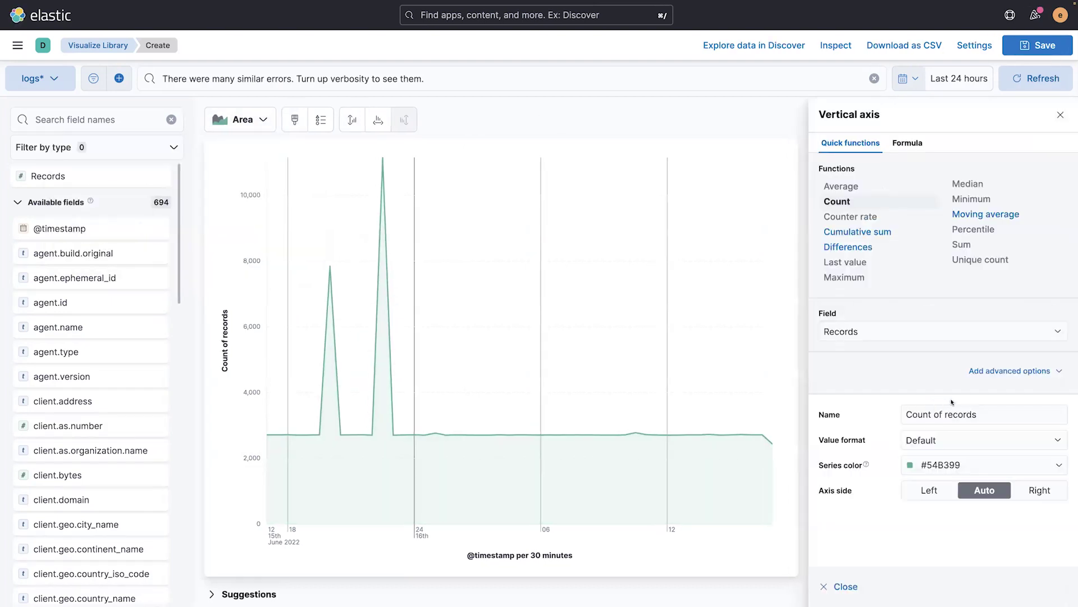
{"action": "left_click", "coordinate": [960, 463]}
{"action": "left_click", "coordinate": [933, 420]}
{"action": "left_click", "coordinate": [845, 586]}
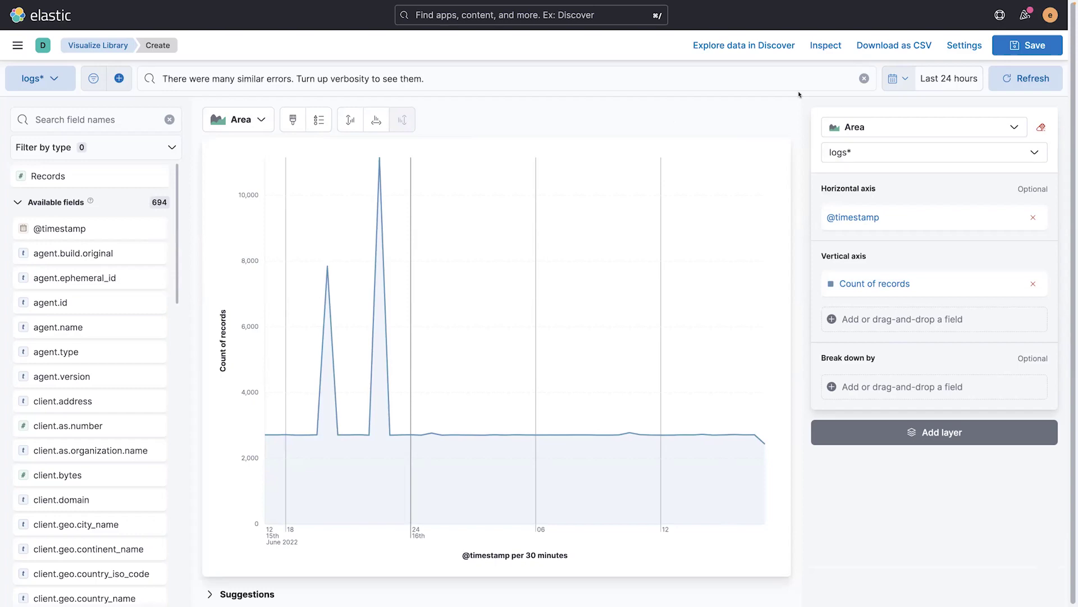
Step: Save the chart as 'Similar Errors Analysis' onto a new dashboard
{"action": "left_click", "coordinate": [1027, 45]}
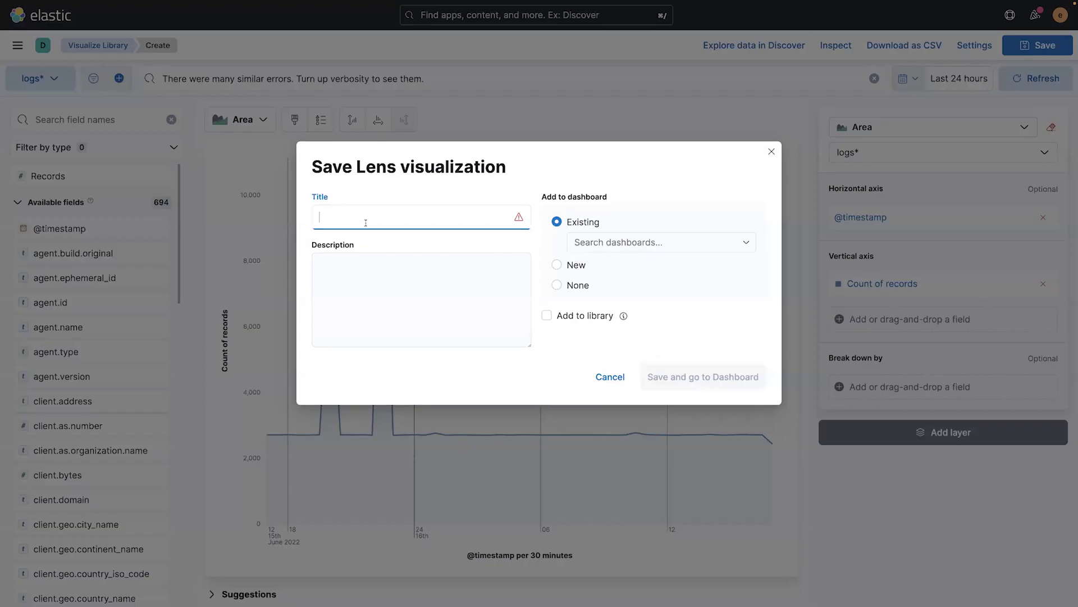
{"action": "type", "text": "Similar Errors Analysis"}
{"action": "left_click", "coordinate": [567, 263]}
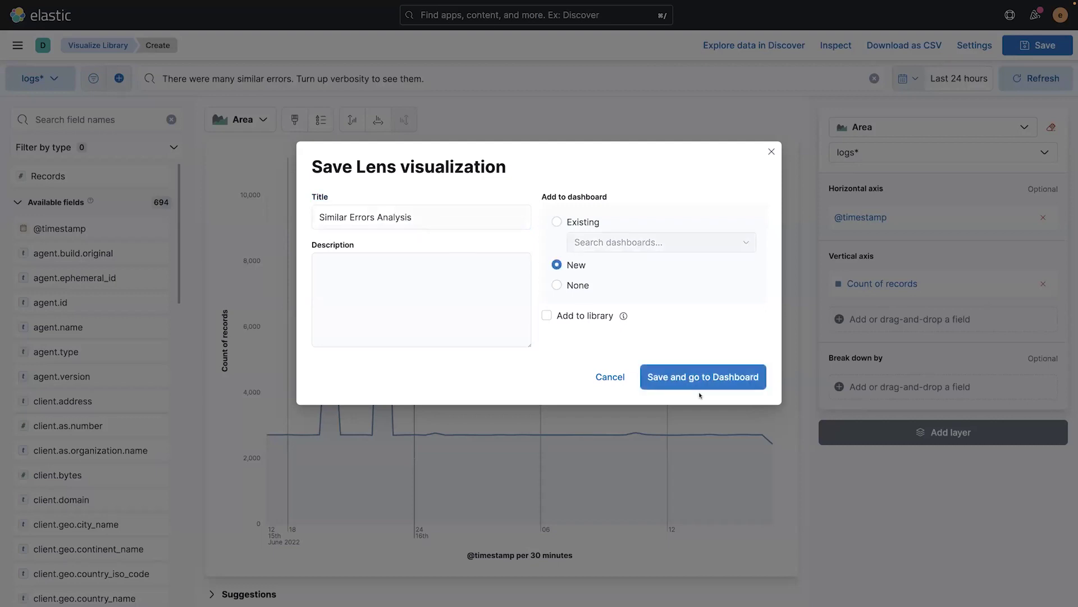
{"action": "left_click", "coordinate": [700, 377]}
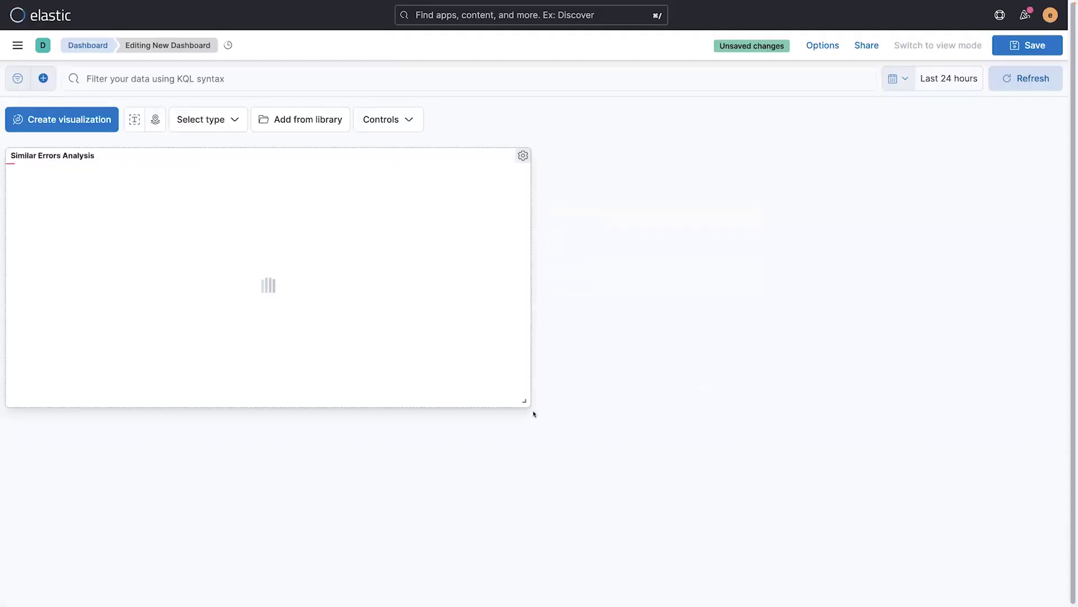
Step: Make the panel wider and shorter, leaving the dashboard unsaved for now
{"action": "left_click_drag", "start_coordinate": [585, 339], "coordinate": [587, 339]}
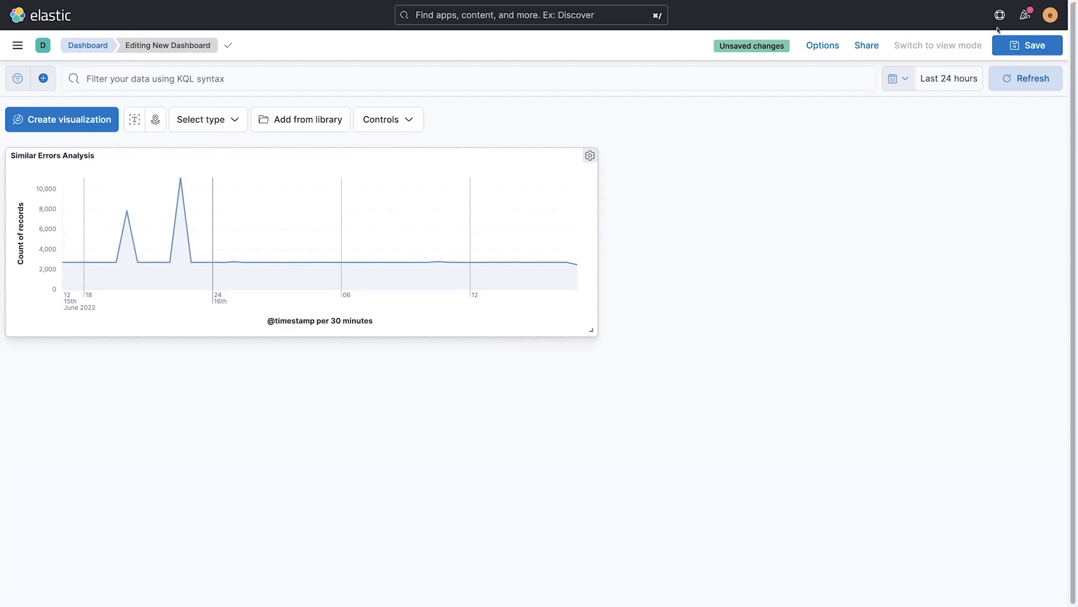
{"action": "left_click", "coordinate": [1027, 45]}
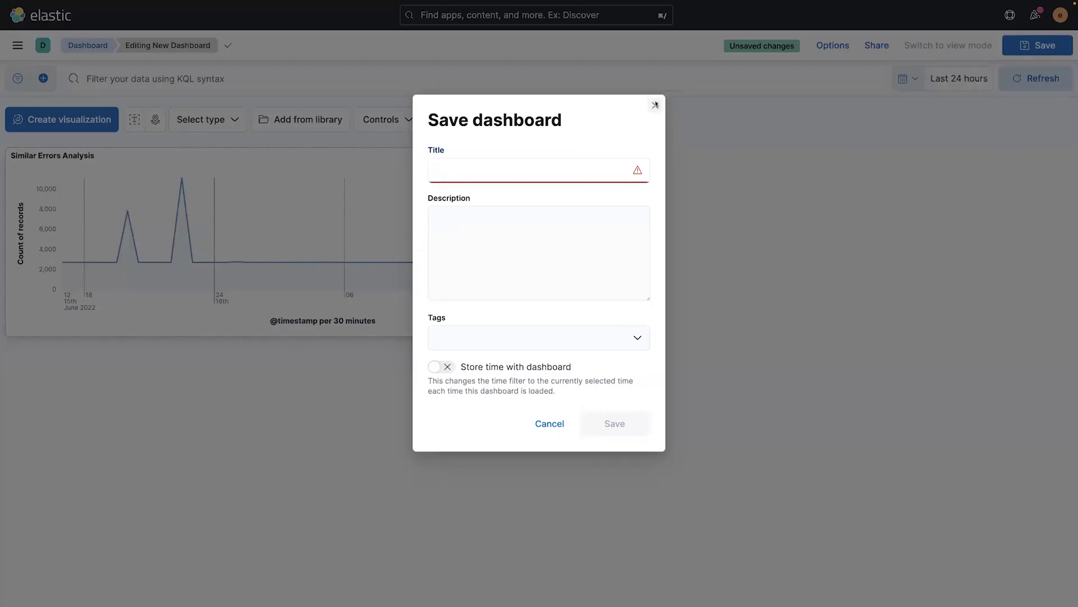
{"action": "left_click", "coordinate": [655, 105]}
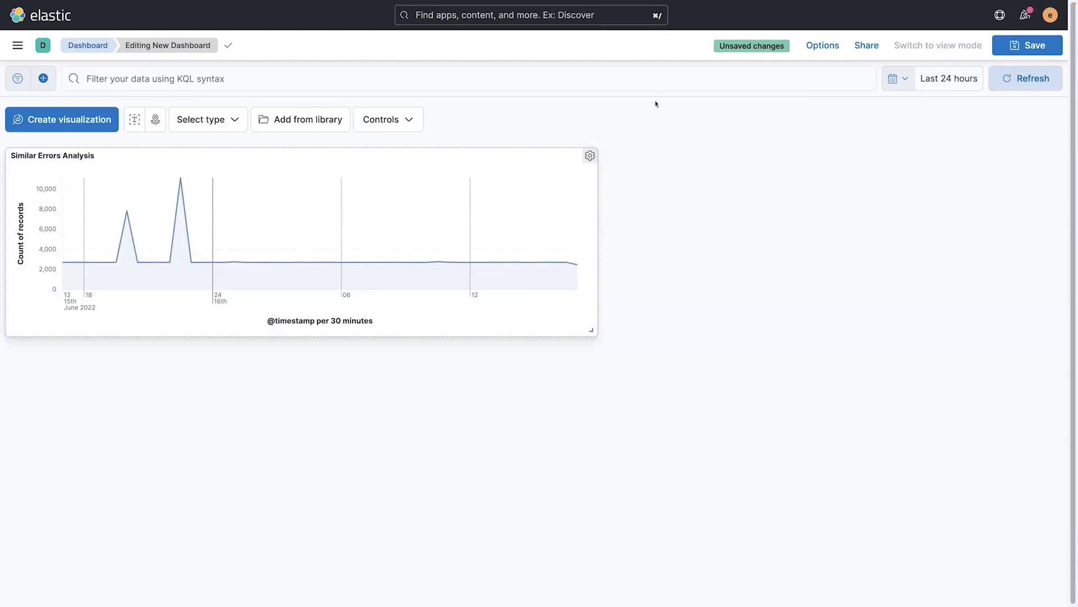